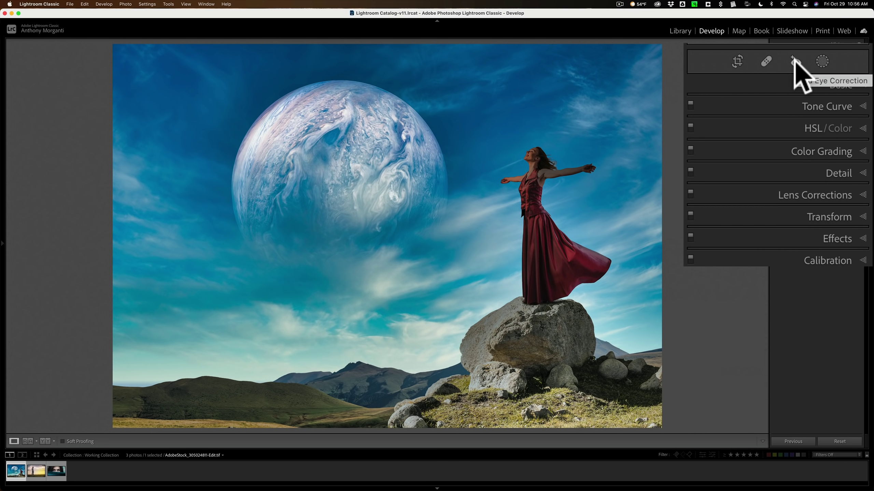
Step: Create a new mask on the photo with Select Subject
{"action": "left_click", "coordinate": [822, 60]}
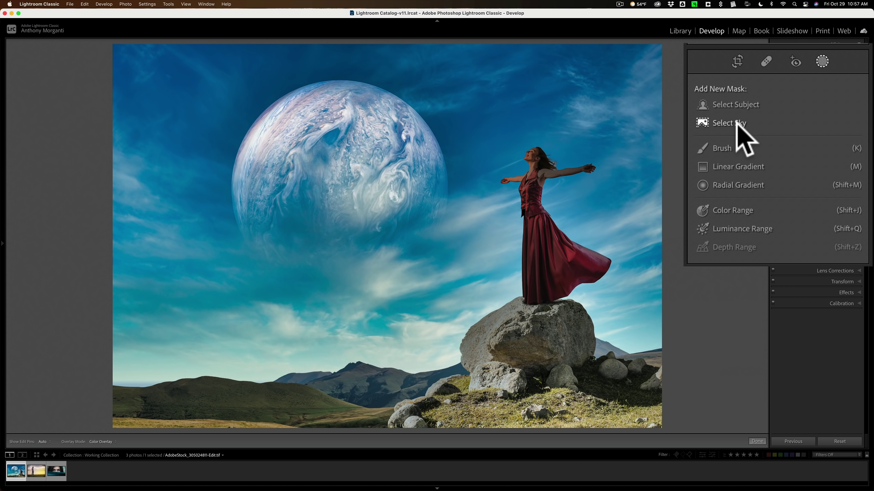
{"action": "left_click", "coordinate": [729, 104]}
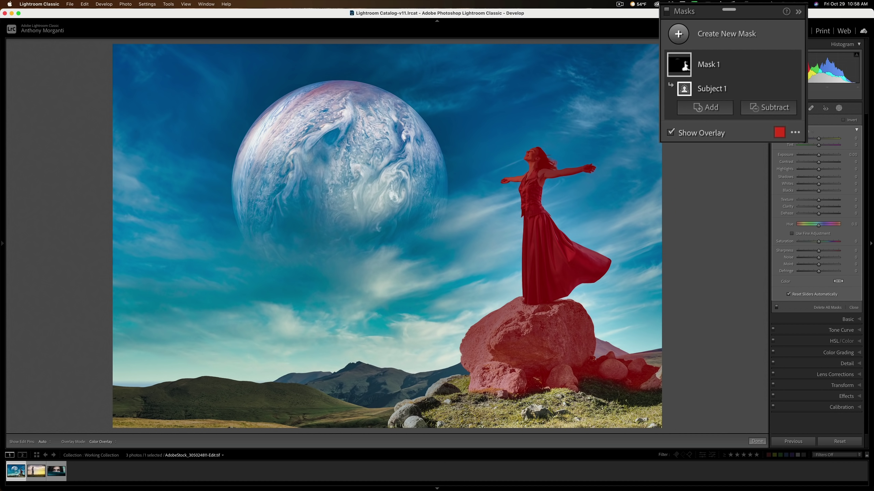
Step: Try a green overlay color for the subject mask and return it to the red custom color
{"action": "left_click", "coordinate": [779, 132]}
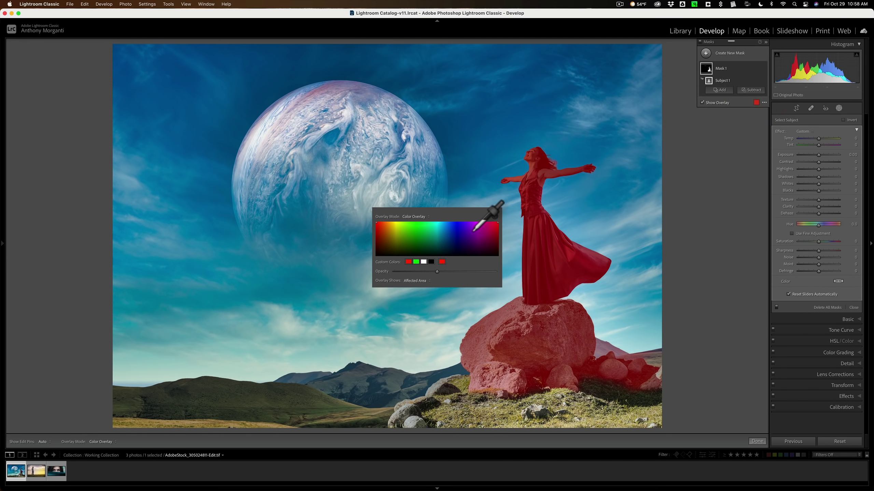
{"action": "left_click_drag", "start_coordinate": [425, 234], "coordinate": [454, 240]}
{"action": "left_click", "coordinate": [452, 241]}
{"action": "left_click", "coordinate": [431, 233]}
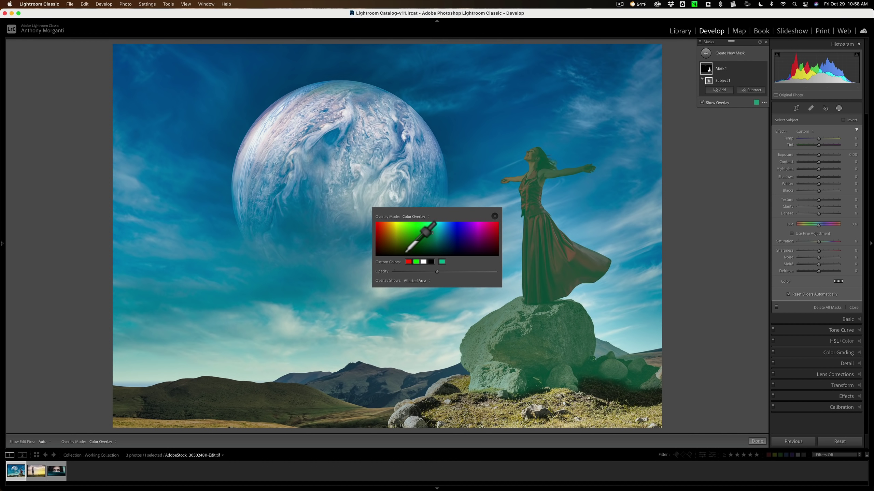
{"action": "left_click", "coordinate": [409, 260]}
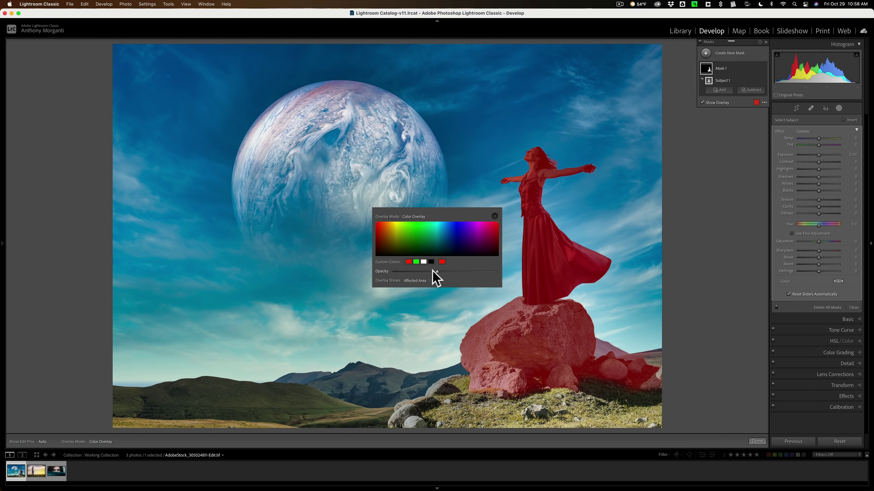
Step: Raise and restore the overlay opacity, and switch the overlay to Unaffected Area and back to Affected Area
{"action": "left_click_drag", "start_coordinate": [435, 271], "coordinate": [481, 272]}
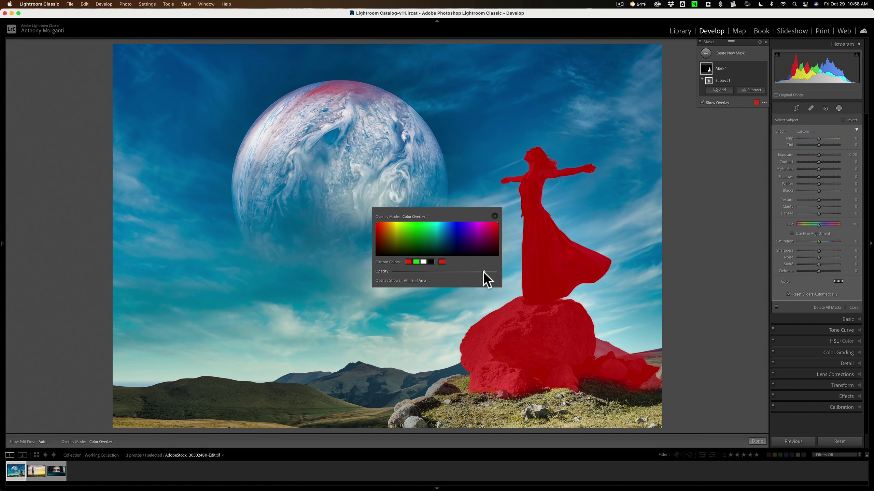
{"action": "left_click_drag", "start_coordinate": [483, 272], "coordinate": [433, 270]}
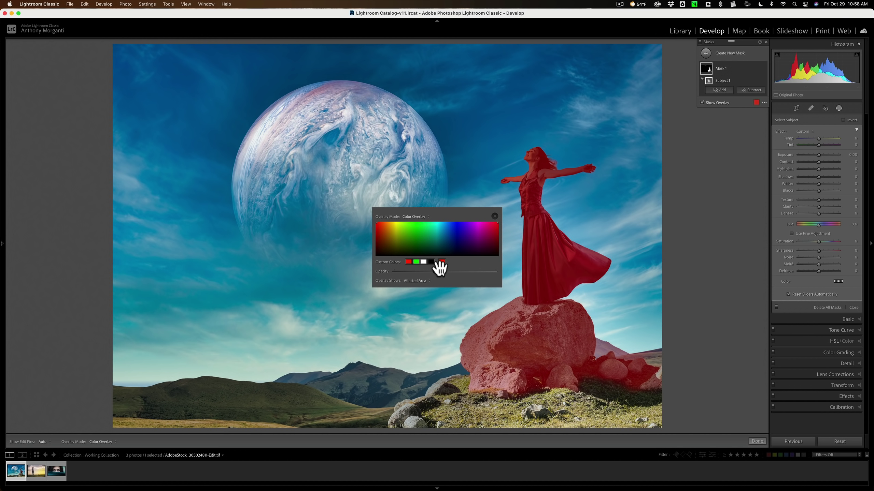
{"action": "left_click", "coordinate": [416, 280]}
{"action": "left_click", "coordinate": [409, 325]}
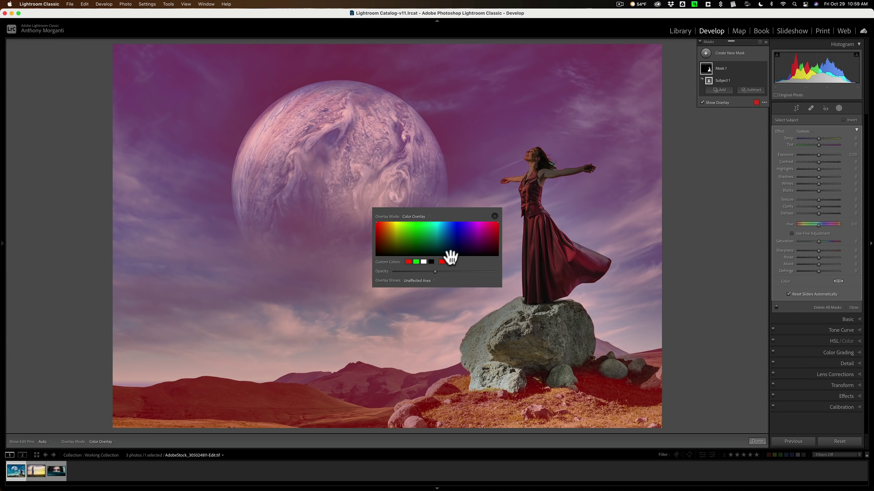
{"action": "left_click", "coordinate": [427, 281]}
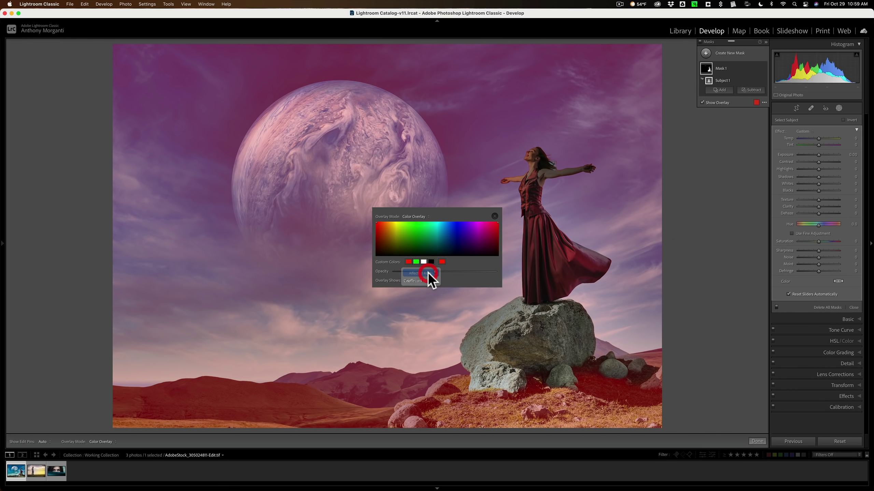
{"action": "left_click", "coordinate": [428, 273]}
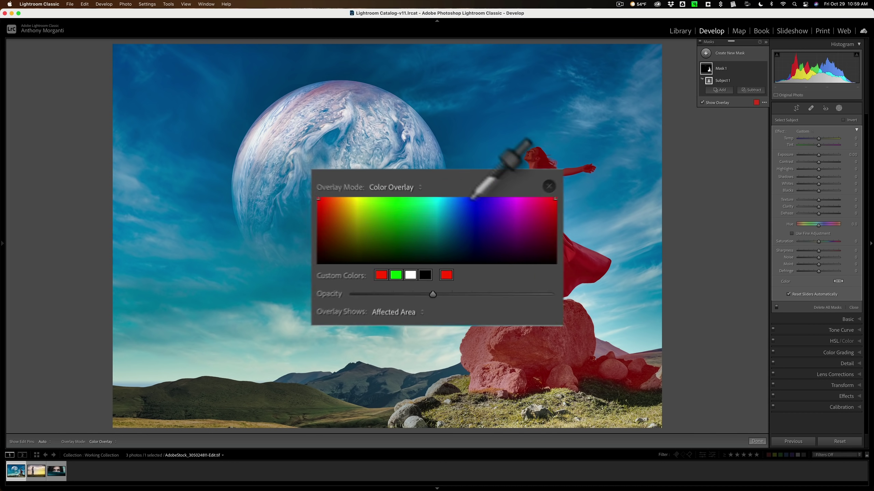
Step: Preview overlay modes Color Overlay on B&W, Image on B&W, Image on Black, Image on White and White on Black, and return to Color Overlay
{"action": "left_click", "coordinate": [395, 186]}
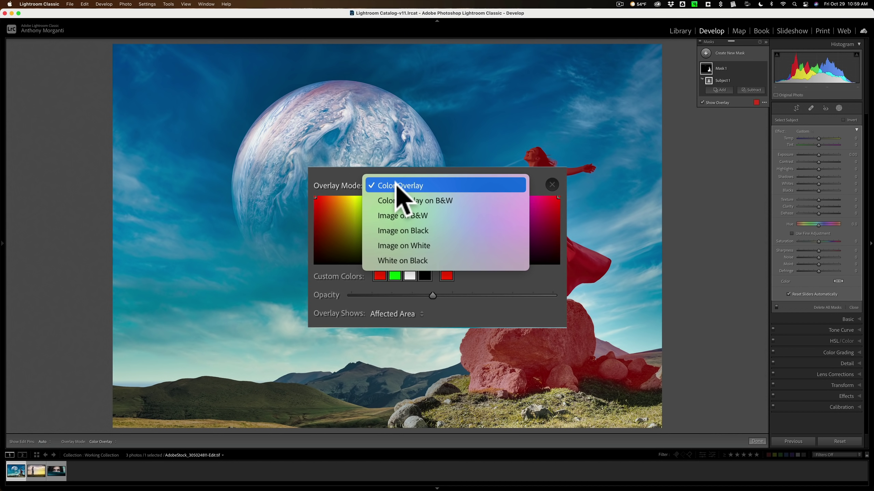
{"action": "left_click", "coordinate": [404, 198]}
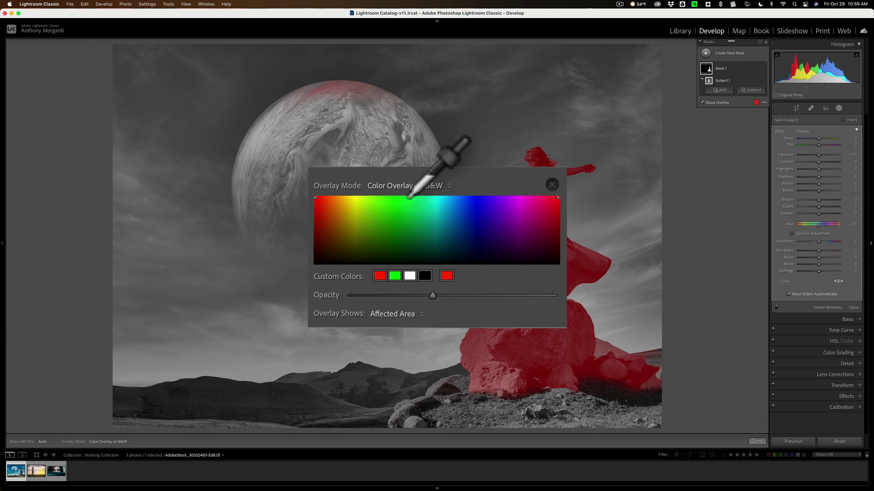
{"action": "left_click", "coordinate": [428, 188]}
{"action": "left_click", "coordinate": [428, 196]}
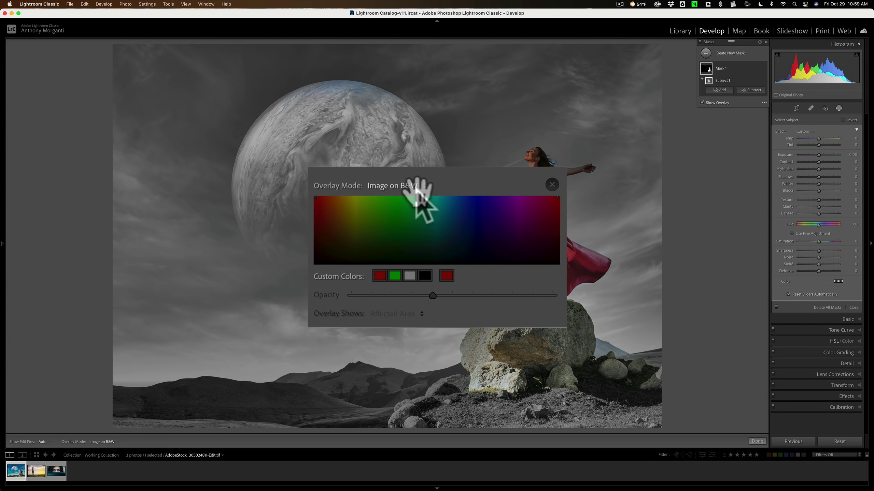
{"action": "left_click", "coordinate": [414, 188]}
{"action": "left_click", "coordinate": [411, 201]}
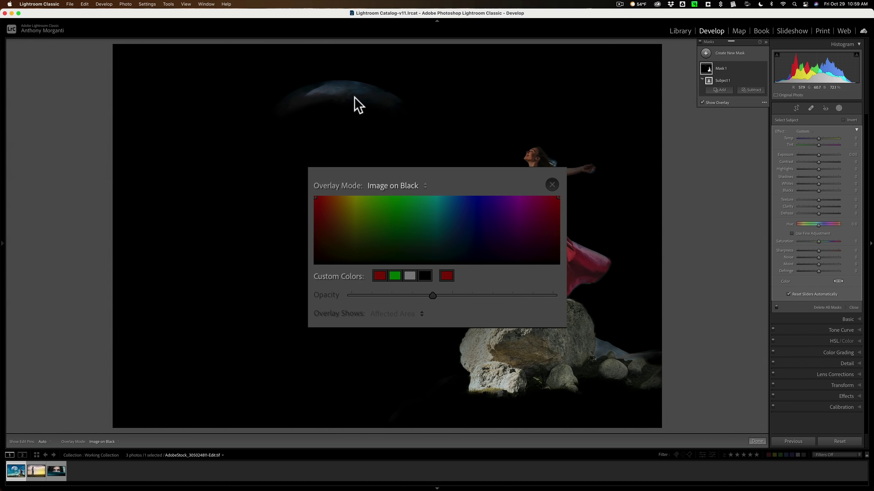
{"action": "left_click", "coordinate": [391, 187]}
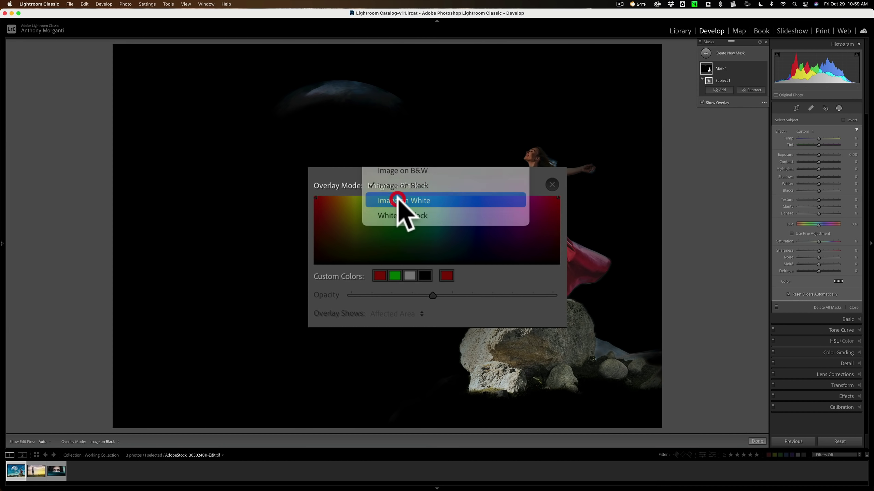
{"action": "left_click", "coordinate": [397, 199]}
{"action": "left_click", "coordinate": [397, 188]}
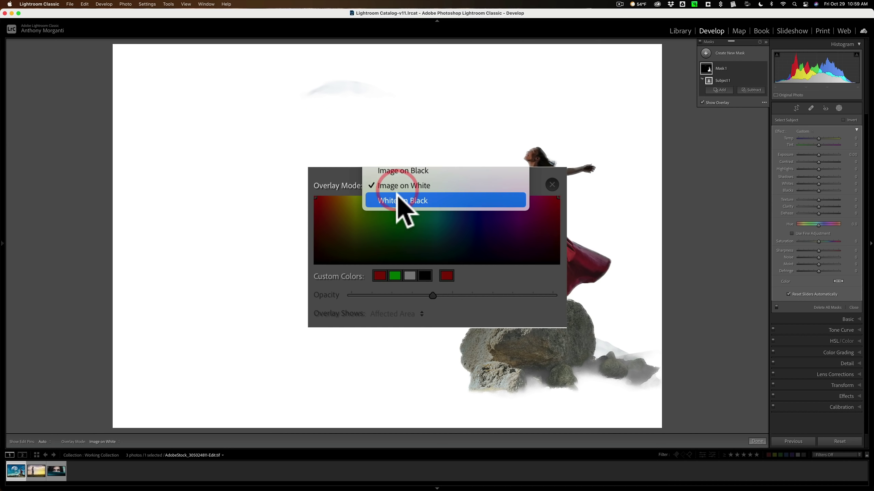
{"action": "left_click", "coordinate": [396, 196]}
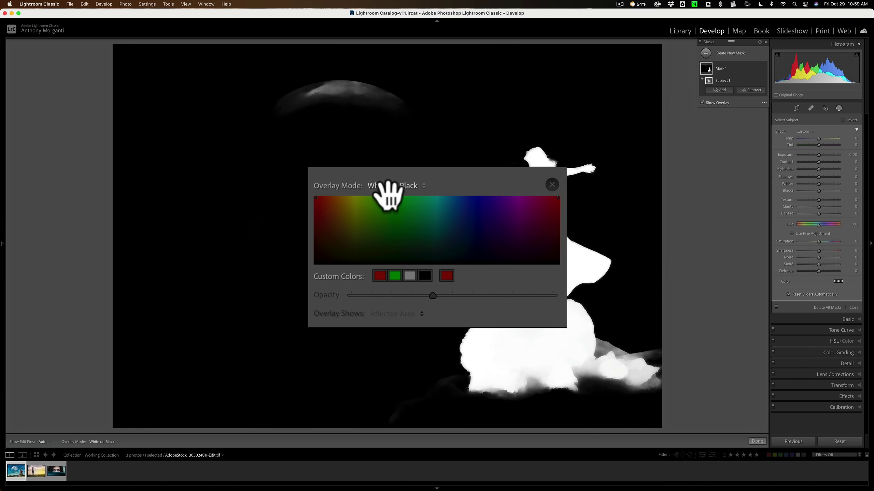
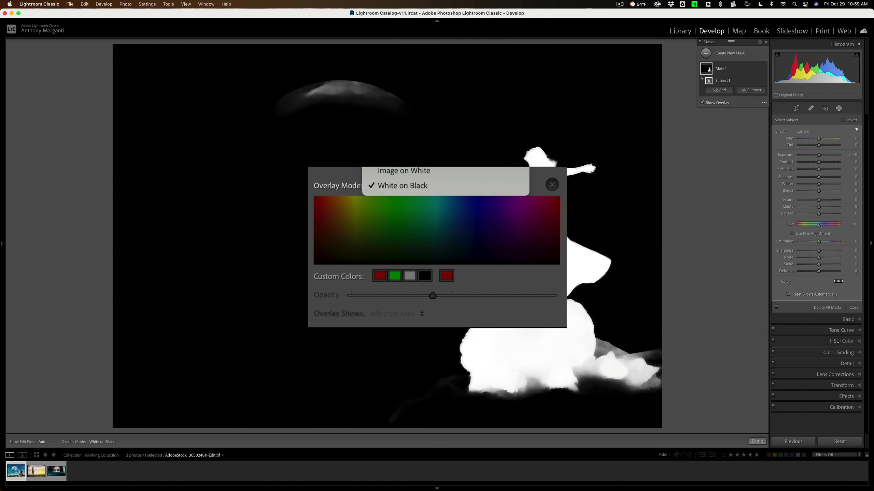
{"action": "left_click", "coordinate": [403, 156]}
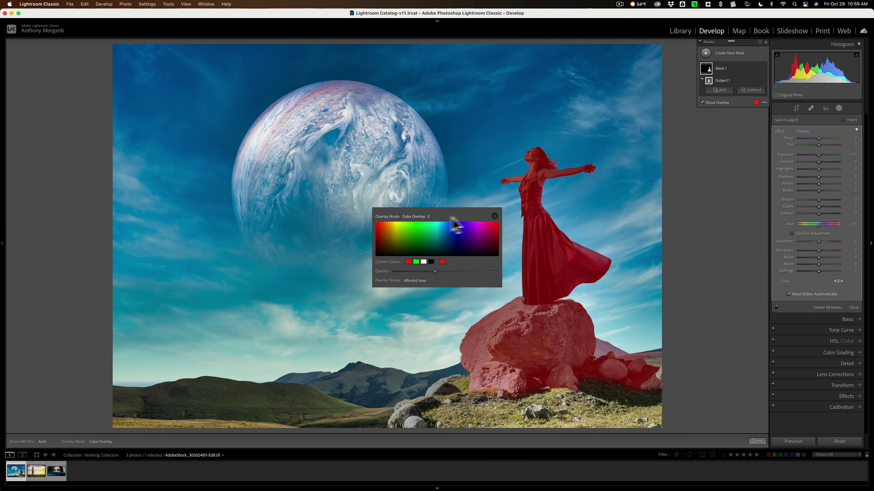
{"action": "left_click", "coordinate": [497, 216]}
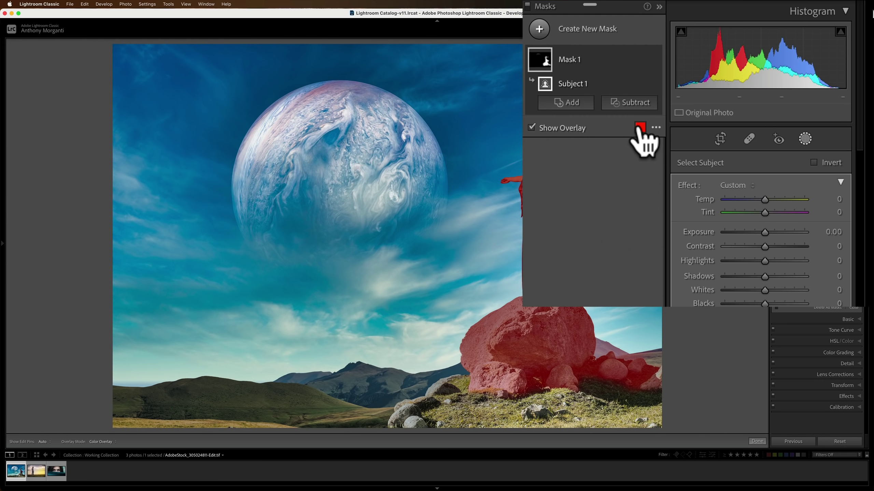
{"action": "left_click", "coordinate": [656, 128]}
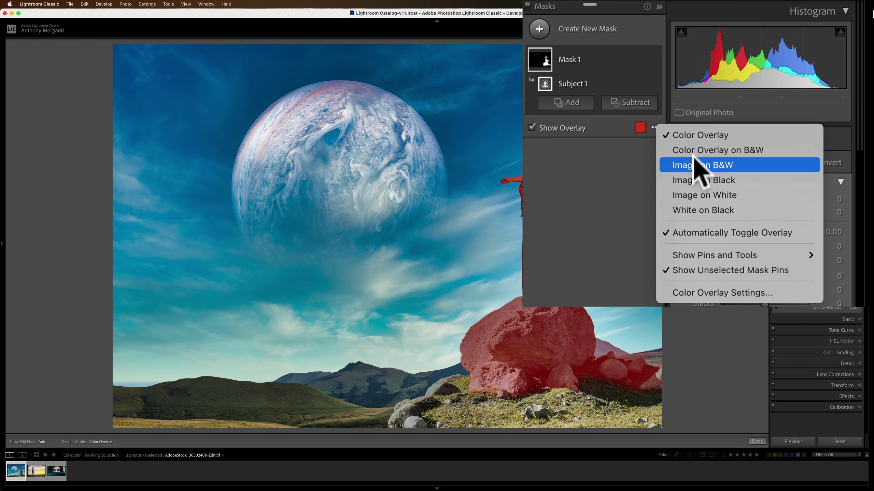
{"action": "left_click", "coordinate": [717, 126]}
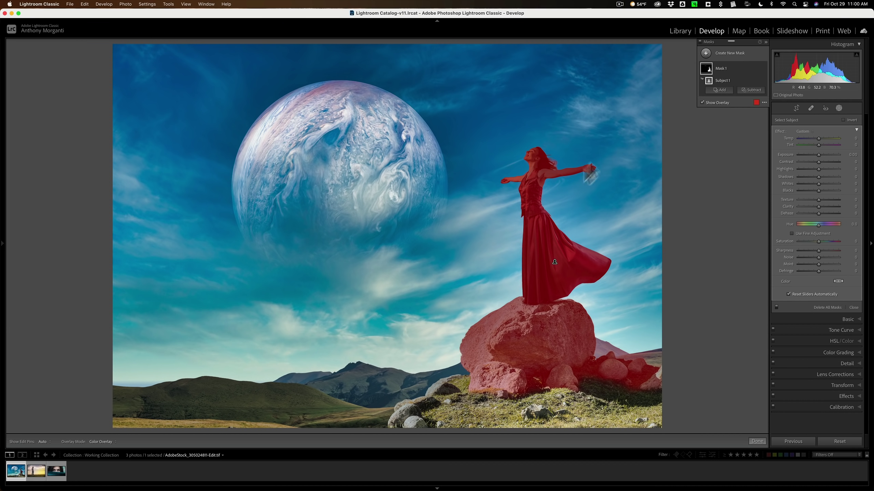
{"action": "left_click", "coordinate": [763, 103]}
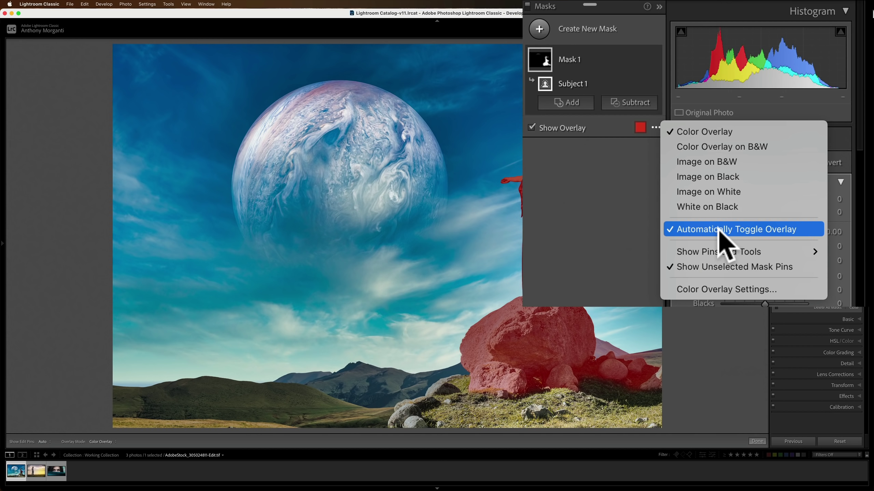
{"action": "mouse_move", "coordinate": [719, 252]}
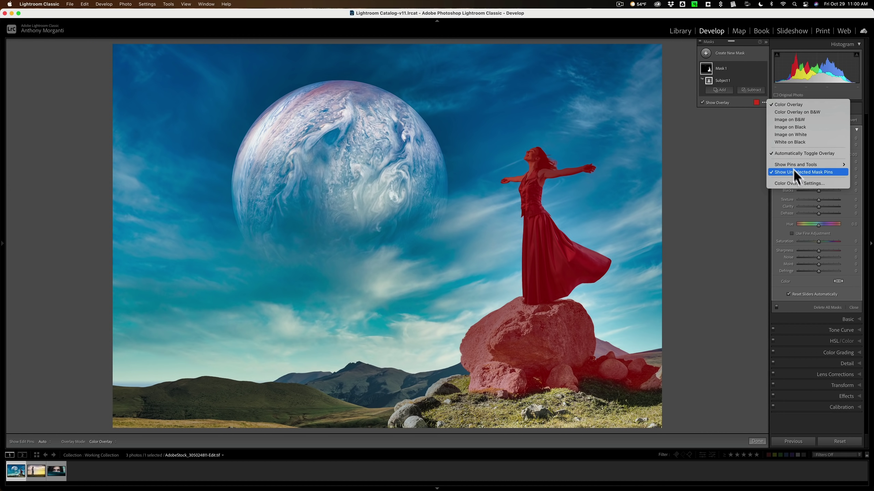
{"action": "left_click", "coordinate": [730, 140]}
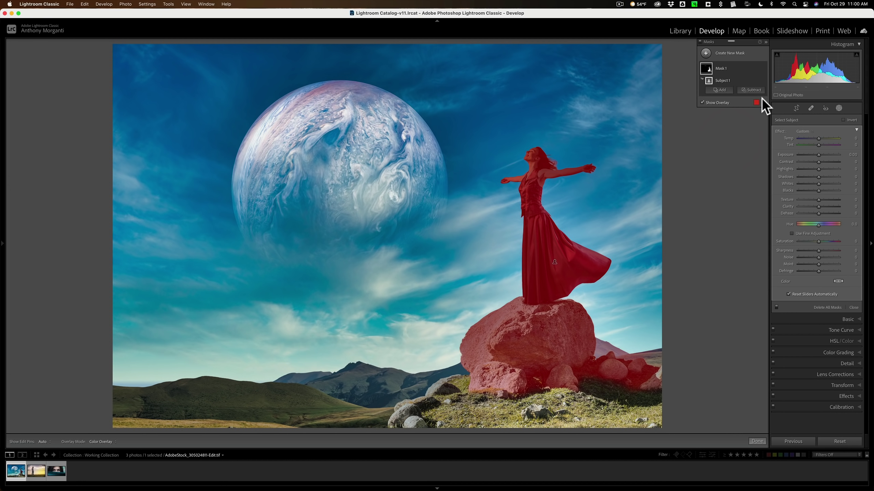
Step: Hide the mask overlay and show it again
{"action": "mouse_move", "coordinate": [761, 106]}
{"action": "left_click", "coordinate": [700, 102]}
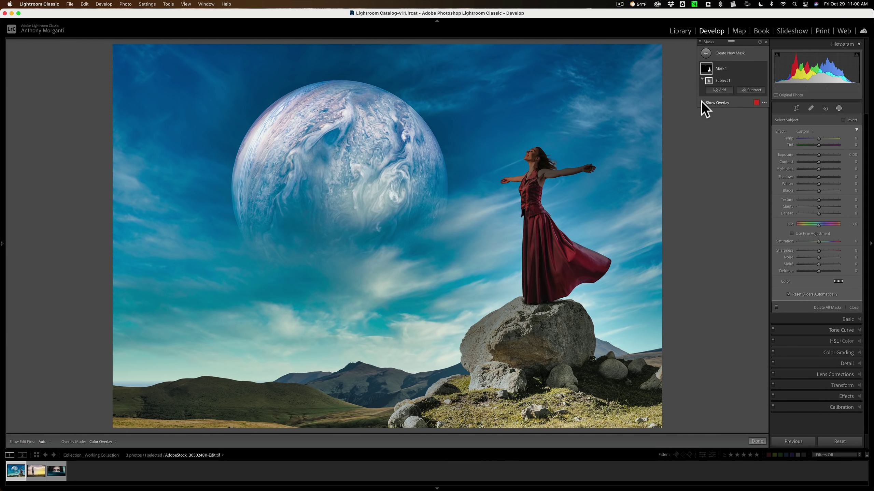
{"action": "left_click", "coordinate": [701, 102]}
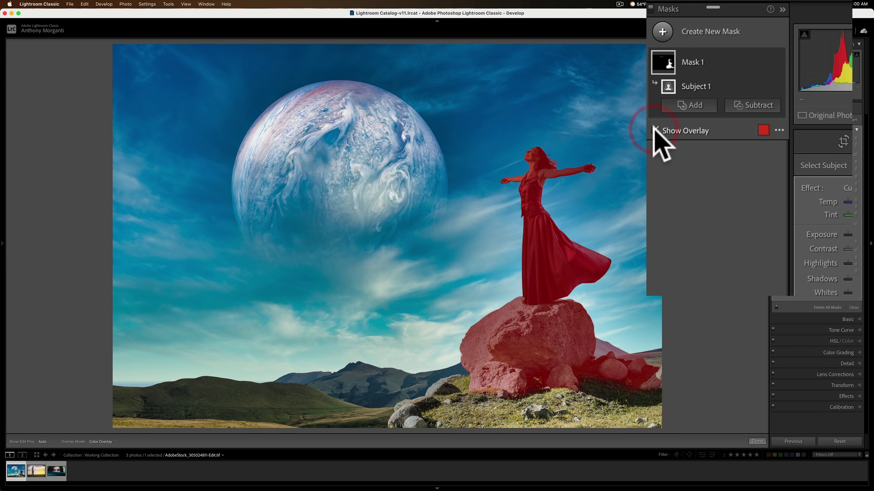
Step: Subtract the boulder and surrounding rocks from the subject mask with a brush about 13.8 in size, with feather 0
{"action": "left_click", "coordinate": [748, 104]}
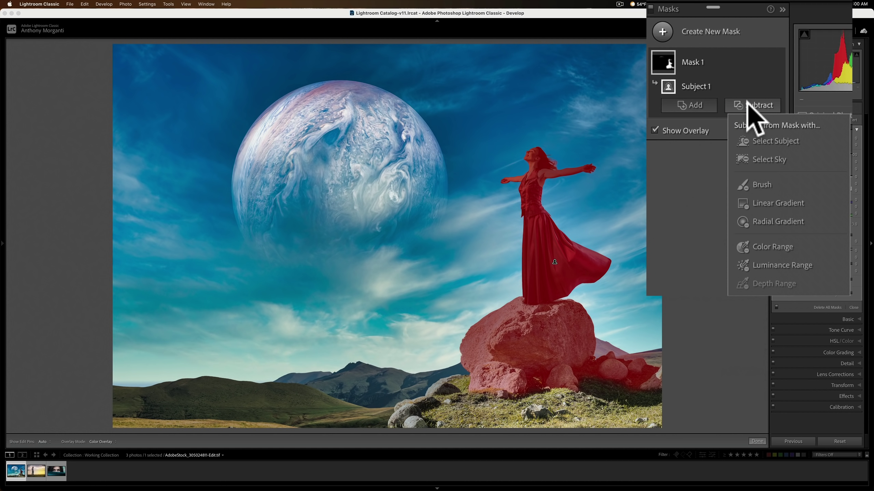
{"action": "left_click", "coordinate": [760, 182]}
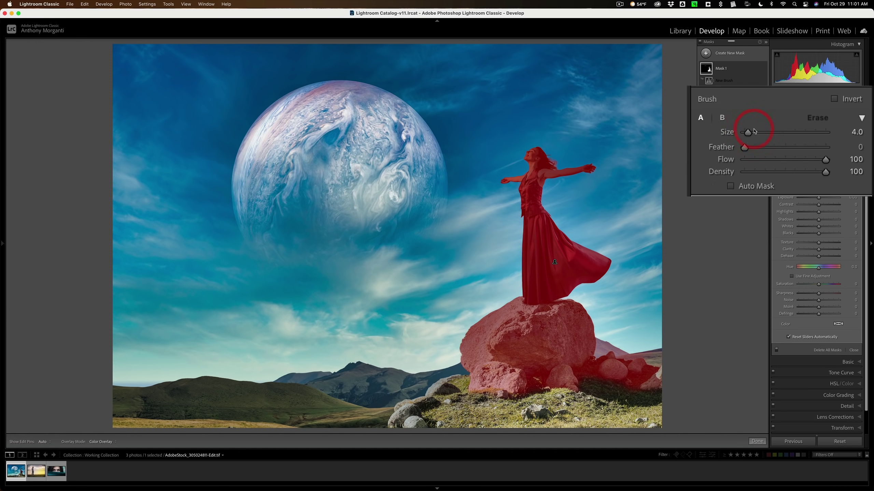
{"action": "mouse_move", "coordinate": [749, 133]}
{"action": "left_mouse_down"}
{"action": "mouse_move", "coordinate": [783, 133]}
{"action": "mouse_move", "coordinate": [756, 132]}
{"action": "left_mouse_up"}
{"action": "mouse_move", "coordinate": [454, 356]}
{"action": "left_mouse_down"}
{"action": "mouse_move", "coordinate": [534, 382]}
{"action": "mouse_move", "coordinate": [475, 346]}
{"action": "mouse_move", "coordinate": [556, 379]}
{"action": "mouse_move", "coordinate": [672, 375]}
{"action": "mouse_move", "coordinate": [573, 353]}
{"action": "mouse_move", "coordinate": [613, 353]}
{"action": "mouse_move", "coordinate": [457, 339]}
{"action": "mouse_move", "coordinate": [502, 335]}
{"action": "mouse_move", "coordinate": [501, 314]}
{"action": "mouse_move", "coordinate": [505, 328]}
{"action": "mouse_move", "coordinate": [586, 321]}
{"action": "mouse_move", "coordinate": [602, 341]}
{"action": "left_mouse_up"}
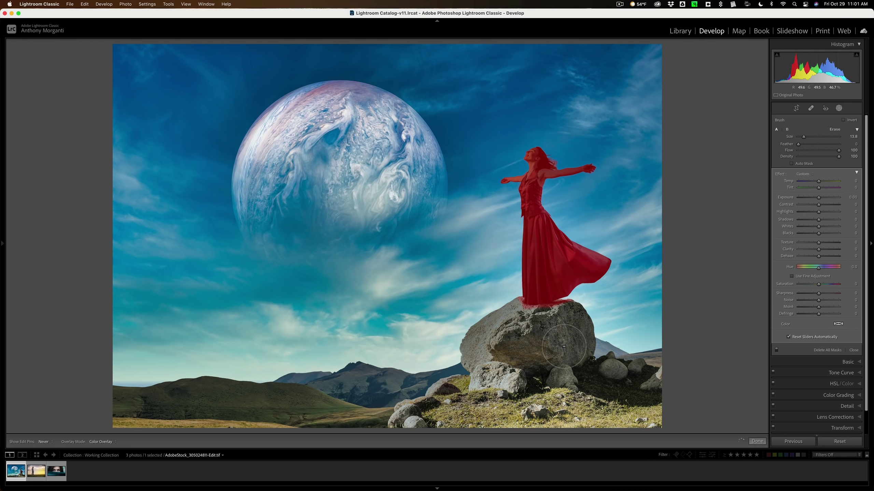
Step: Reduce the brush size to 4.0 and subtract the leftover mask along the boulder's top below the dress hem
{"action": "key", "text": "h"}
{"action": "key", "text": "bracketleft"}
{"action": "key", "text": "bracketleft"}
{"action": "key", "text": "bracketleft"}
{"action": "key", "text": "bracketleft"}
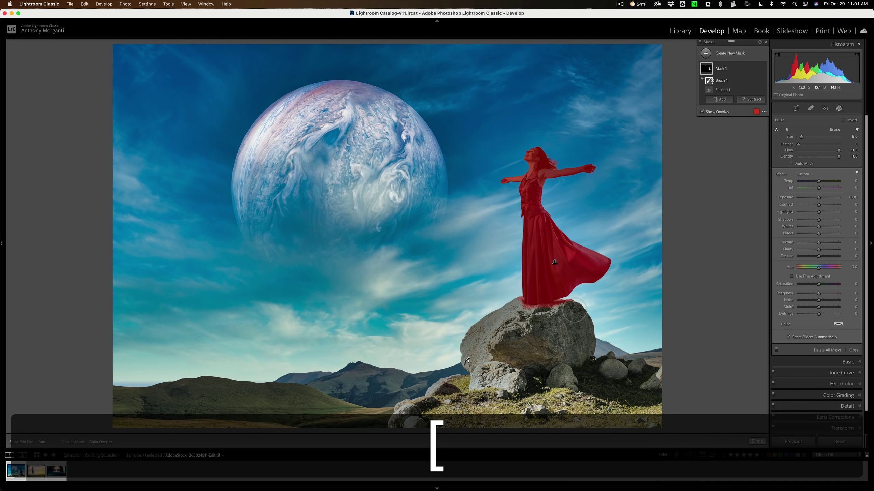
{"action": "key", "text": "h"}
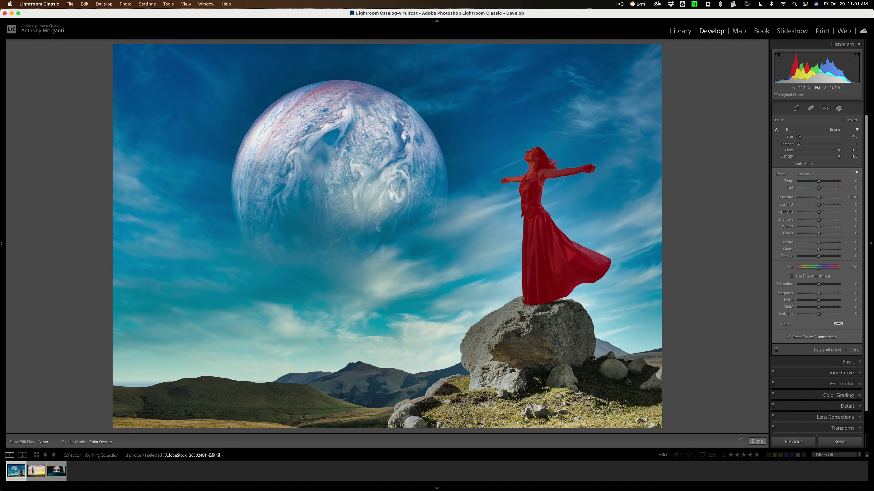
Step: Paint a subtracting stroke over the lower skirt and erase it with the size 2.0 Erase brush to restore the mask
{"action": "key", "text": "h"}
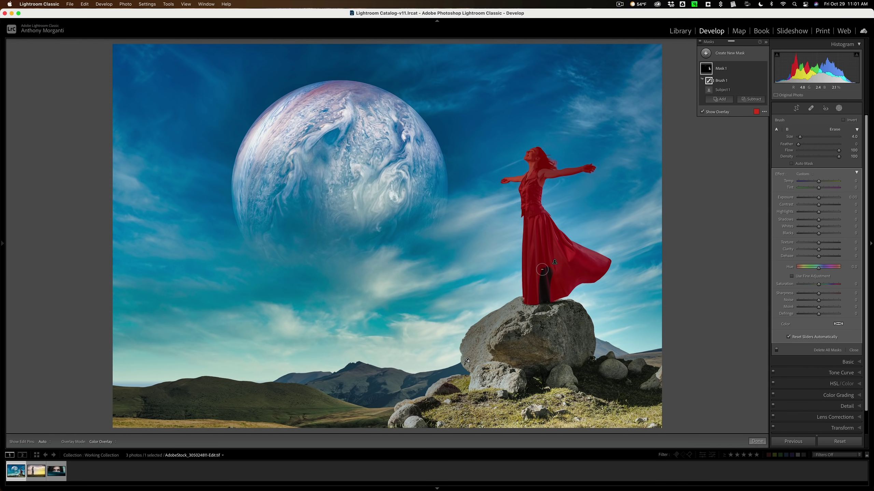
{"action": "key", "text": "alt"}
{"action": "key", "text": "h"}
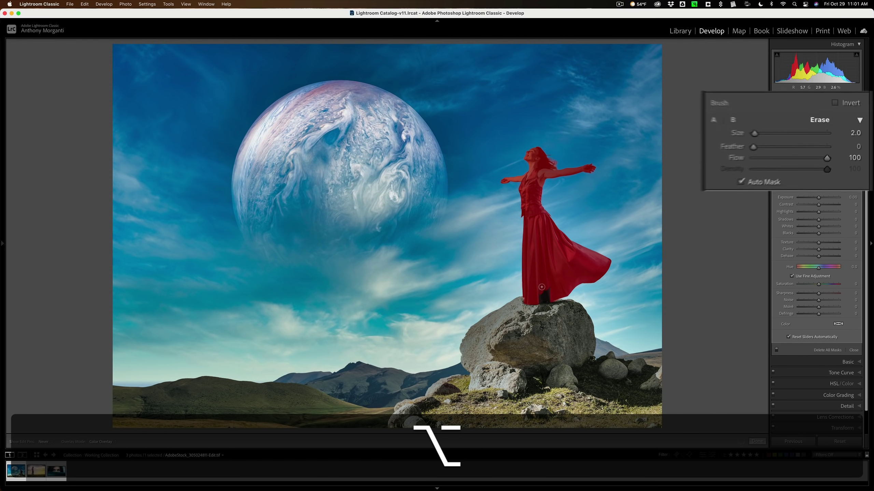
{"action": "key", "text": "h"}
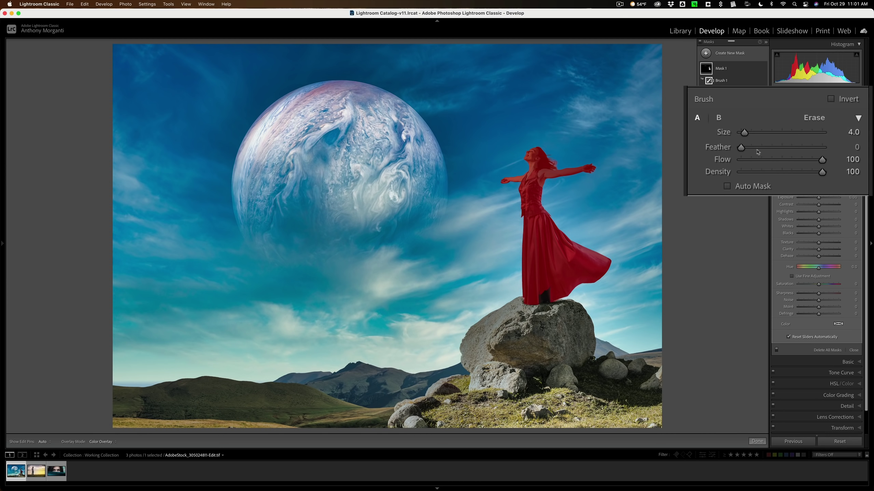
Step: Raise the woman's mask exposure to about 0.7 with the overlay hidden, and hide and reshow the edit pins and mask tools
{"action": "key", "text": "alt"}
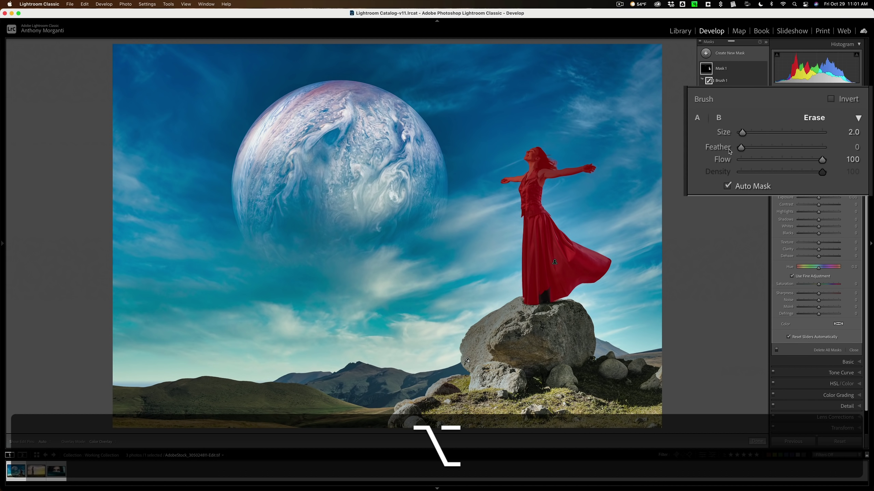
{"action": "key", "text": "h"}
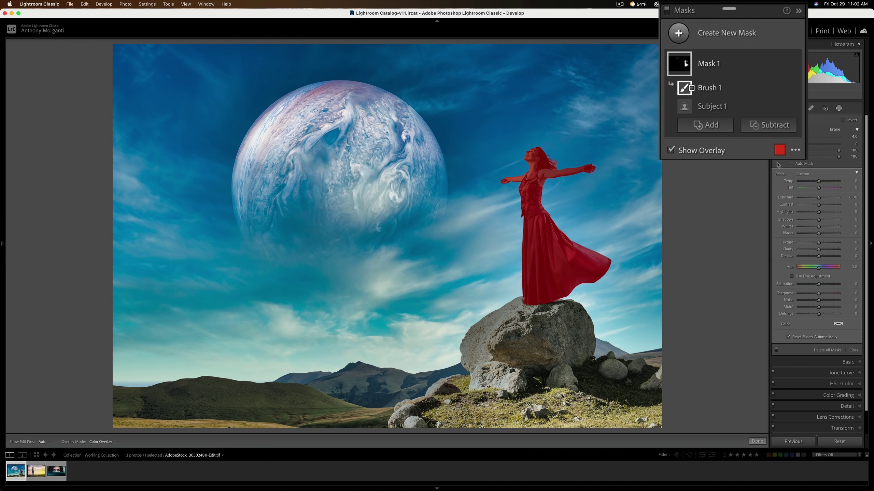
{"action": "left_click_drag", "start_coordinate": [819, 198], "coordinate": [823, 199]}
{"action": "key", "text": "o"}
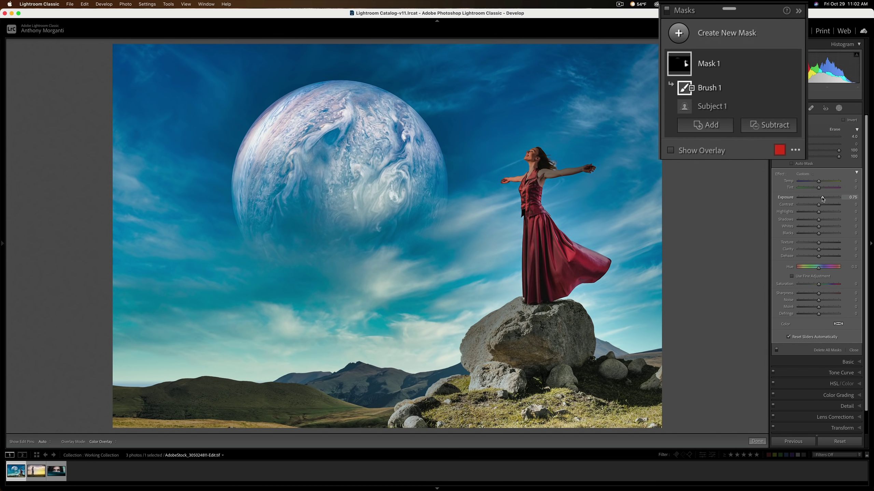
{"action": "key", "text": "h"}
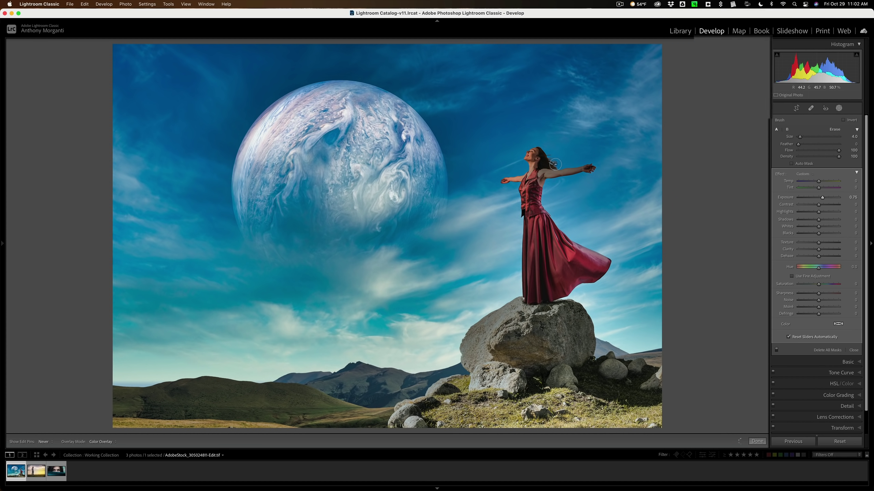
{"action": "key", "text": "h"}
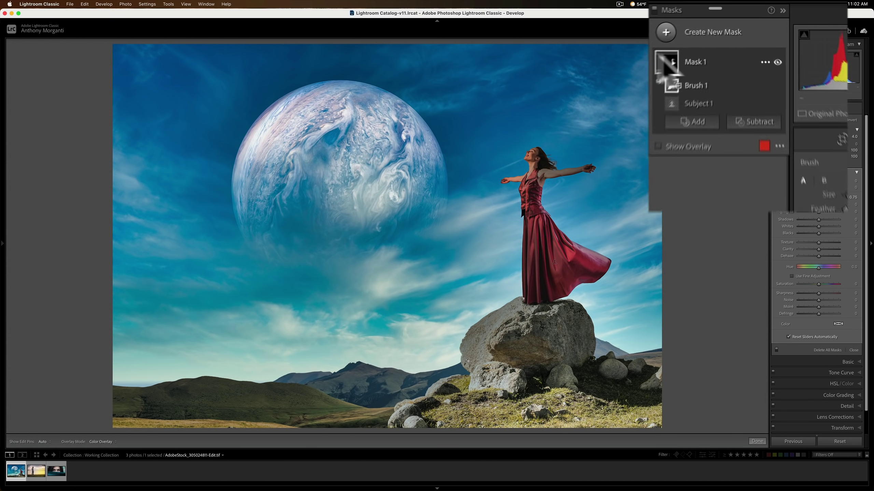
Step: Create a Select Sky mask, hide its overlay, and raise the sky's exposure to 0.87
{"action": "left_click", "coordinate": [706, 52]}
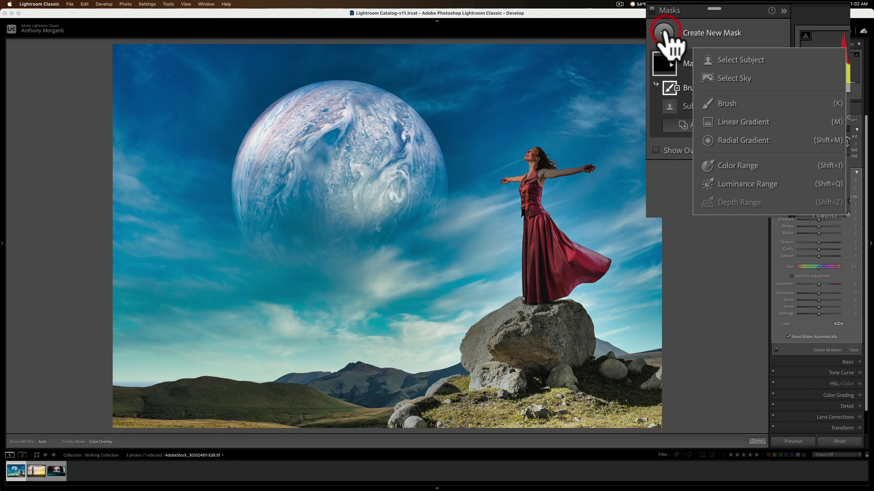
{"action": "left_click", "coordinate": [719, 73]}
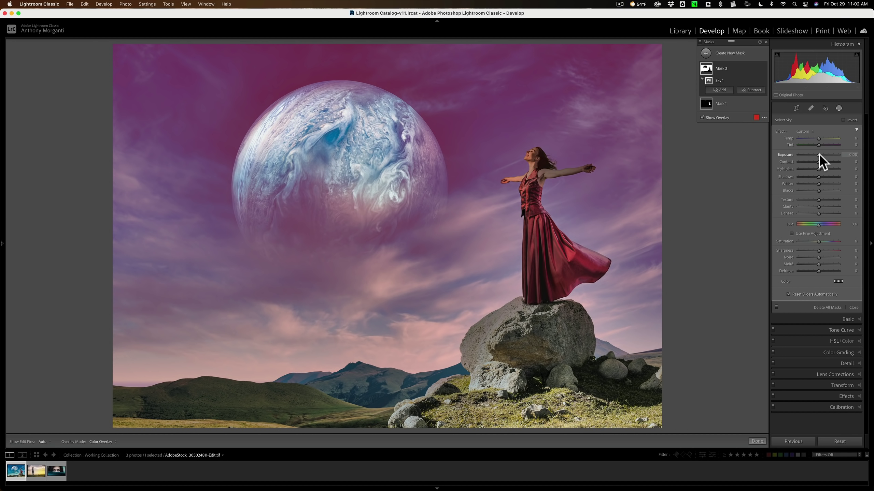
{"action": "key", "text": "o"}
{"action": "left_click_drag", "start_coordinate": [819, 153], "coordinate": [824, 153]}
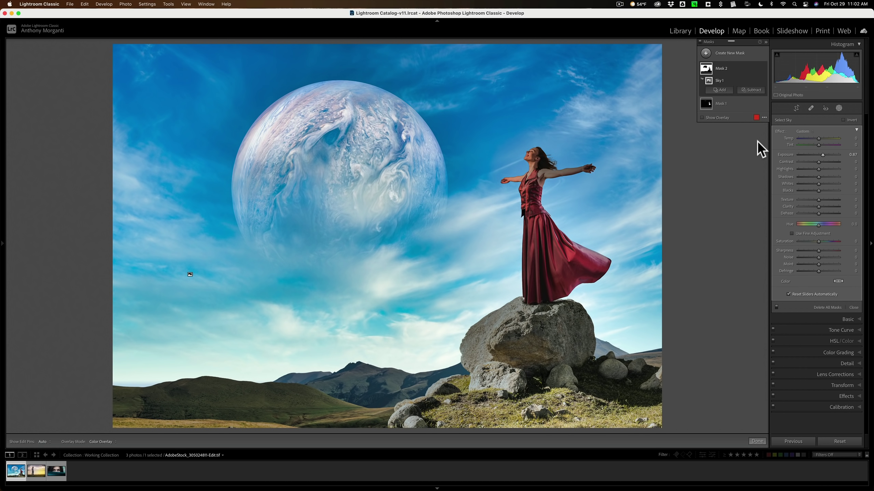
Step: Switch to the photo of the man in the field, create a Select Sky mask, and invert it to cover the man and ground
{"action": "left_click", "coordinate": [37, 471]}
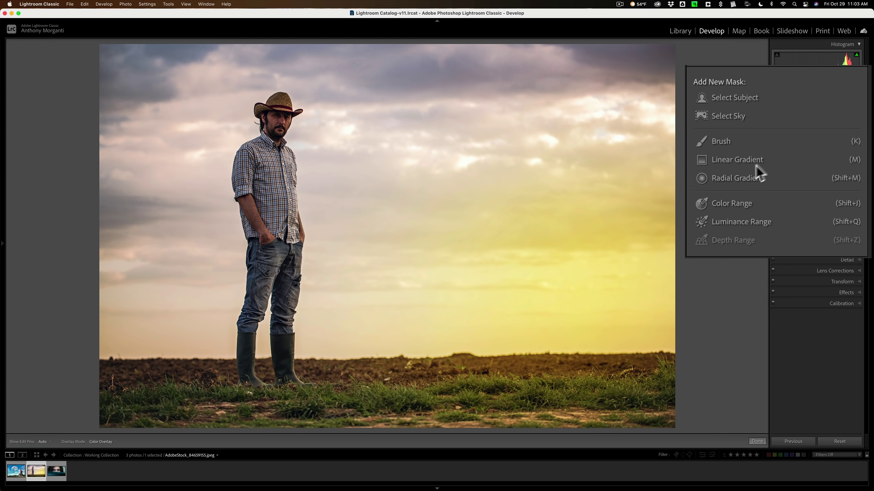
{"action": "left_click", "coordinate": [727, 116]}
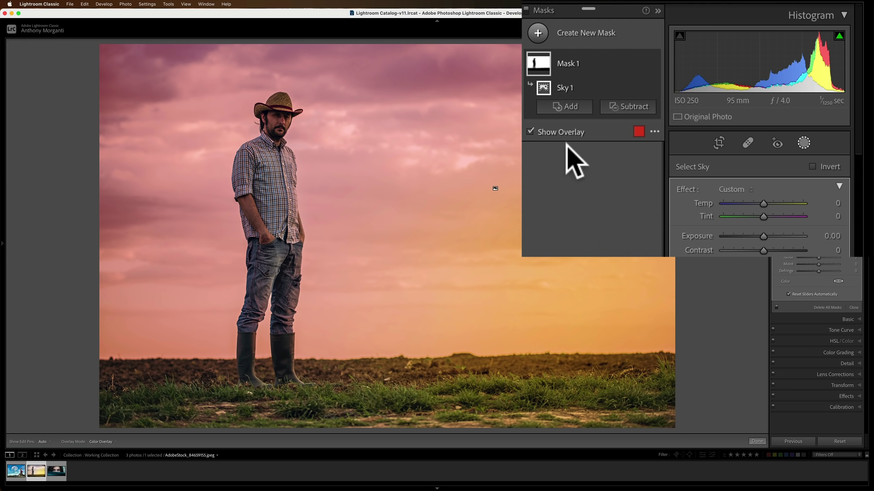
{"action": "mouse_move", "coordinate": [558, 90]}
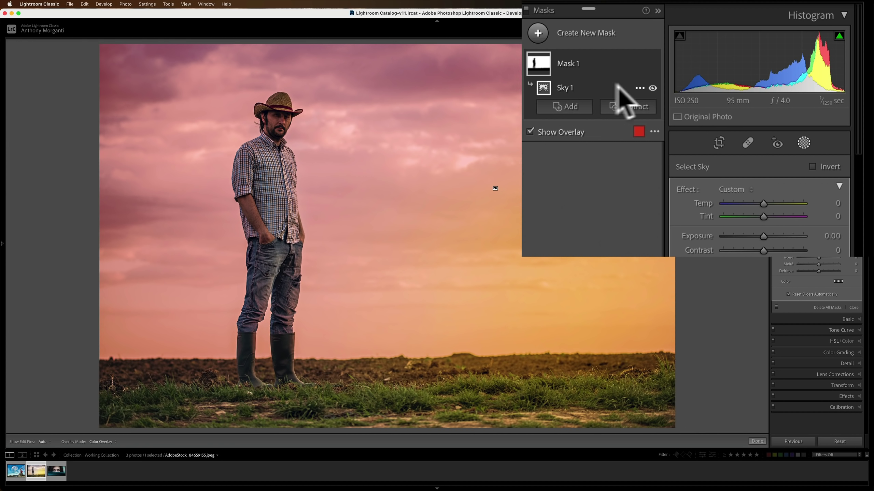
{"action": "left_click", "coordinate": [639, 88]}
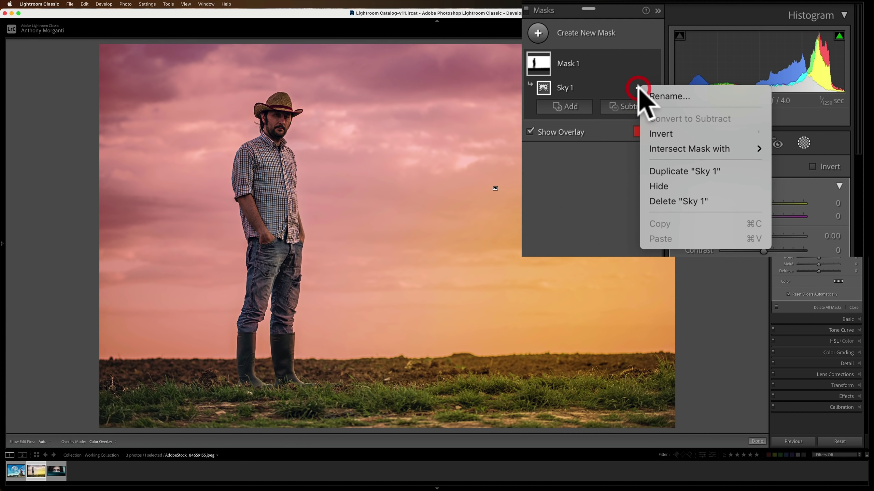
{"action": "left_click", "coordinate": [658, 134]}
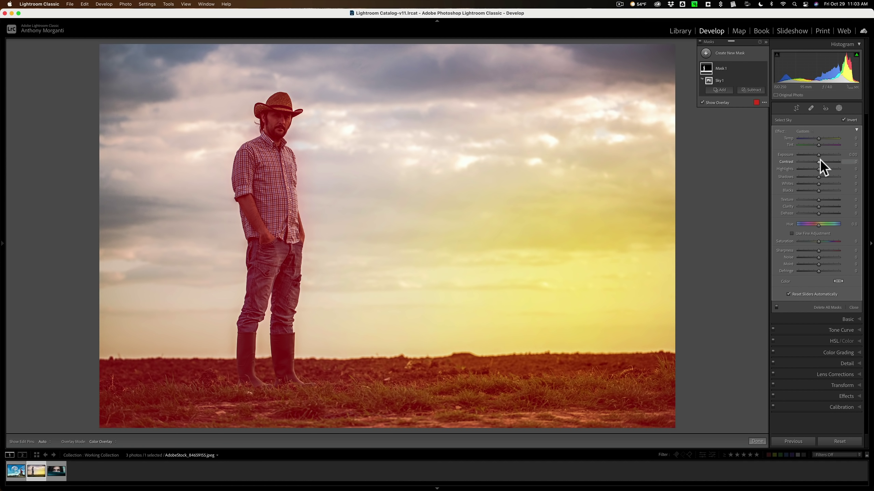
Step: Hide the overlay and raise the inverted sky mask's exposure to 1.20
{"action": "key", "text": "o"}
{"action": "left_click_drag", "start_coordinate": [819, 154], "coordinate": [824, 155]}
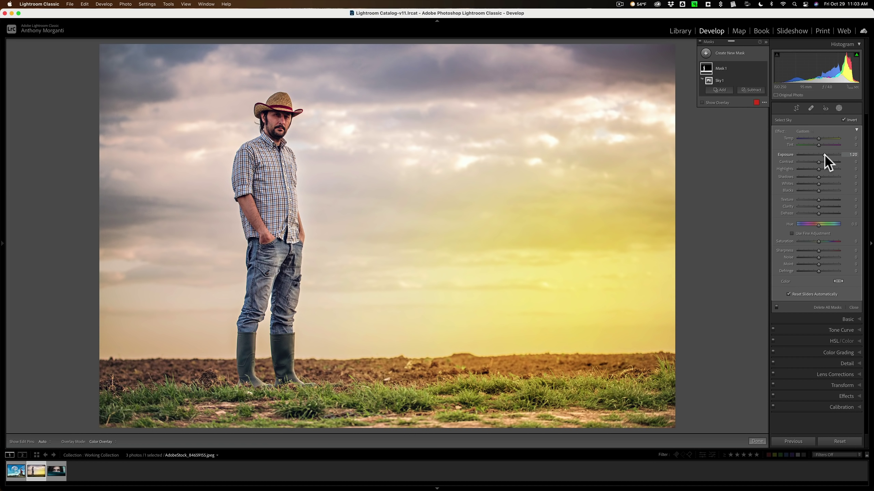
{"action": "left_click", "coordinate": [825, 154]}
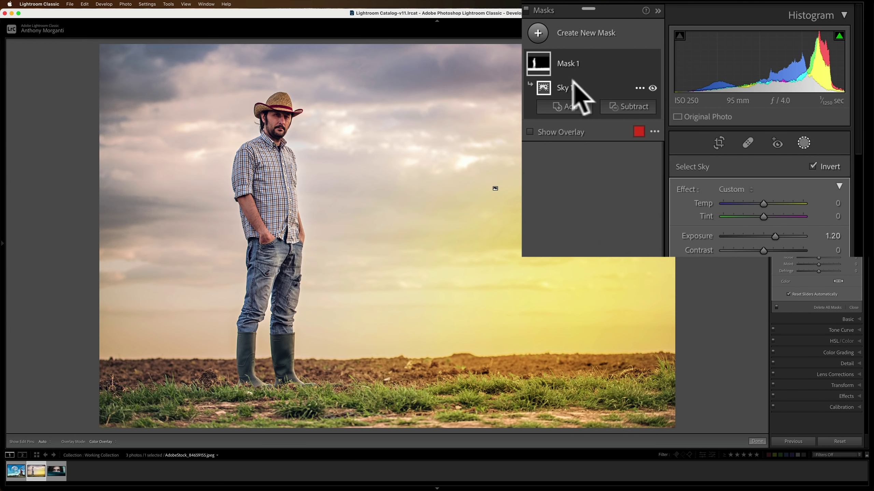
Step: Examine the options and the Rename dialogs of the Sky 1 component and Mask 1 without changing either
{"action": "left_click", "coordinate": [640, 88]}
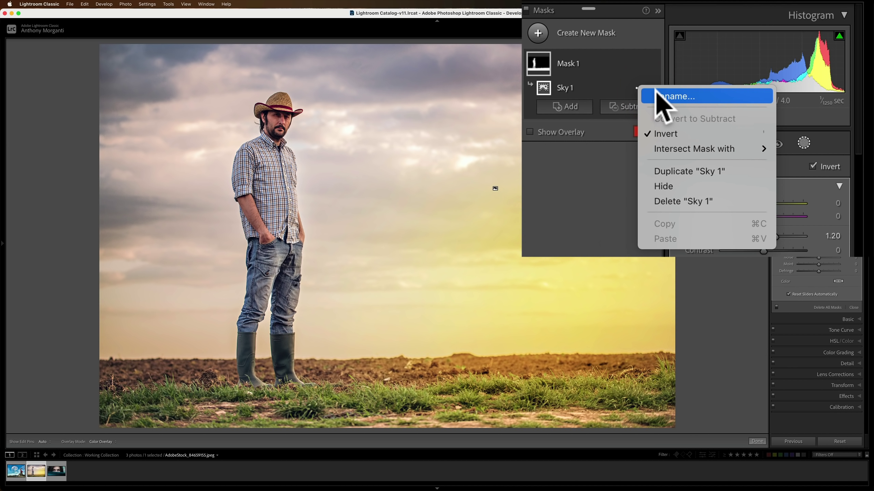
{"action": "left_click", "coordinate": [565, 87]}
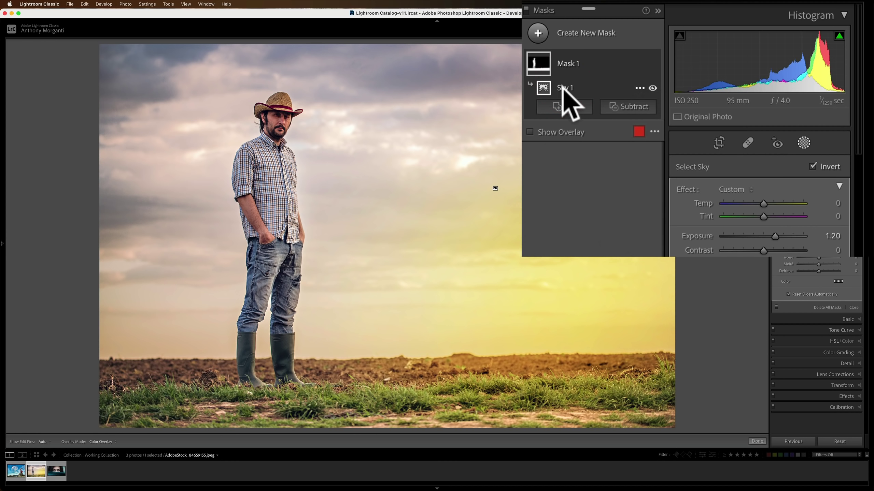
{"action": "double_click", "coordinate": [564, 88]}
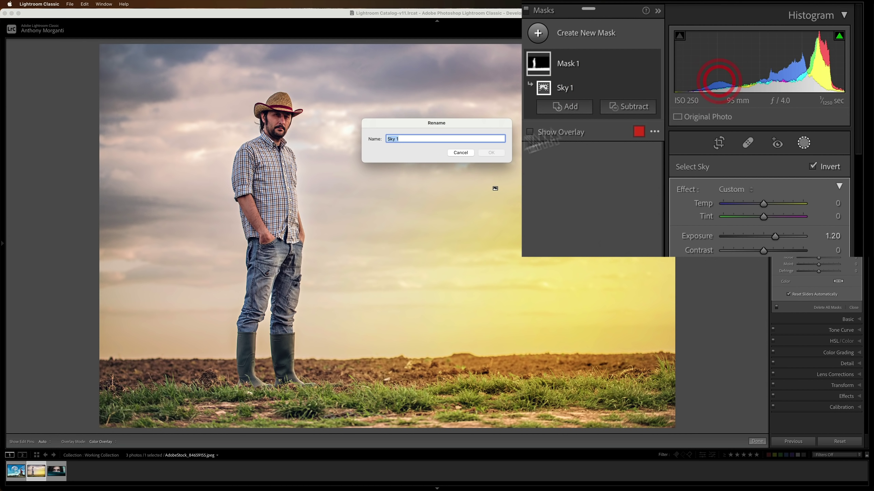
{"action": "left_click", "coordinate": [461, 152]}
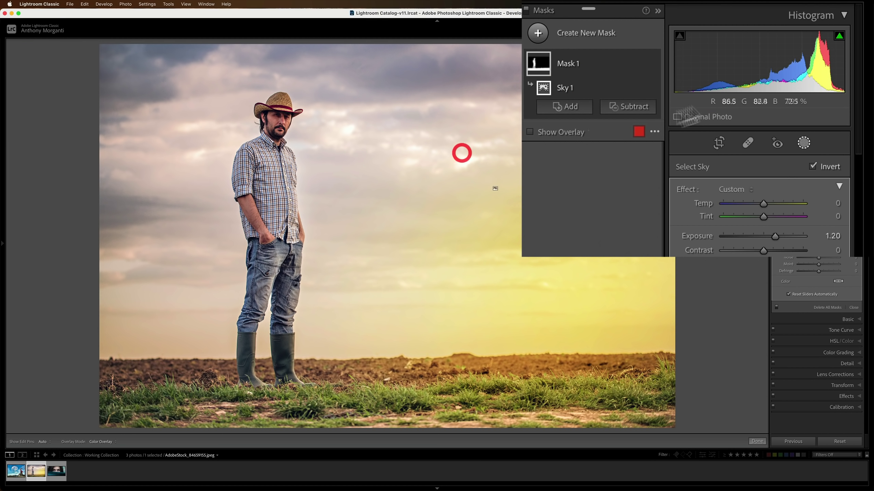
{"action": "double_click", "coordinate": [567, 65]}
{"action": "left_click", "coordinate": [463, 153]}
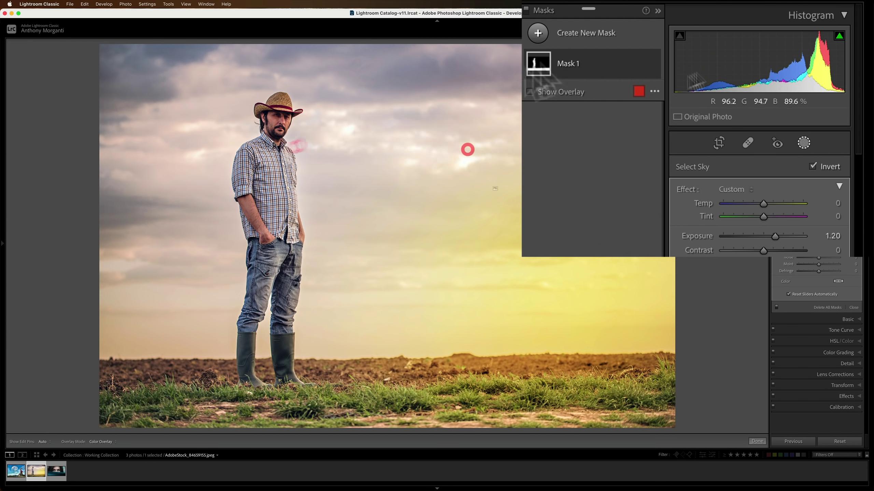
{"action": "left_click", "coordinate": [606, 62]}
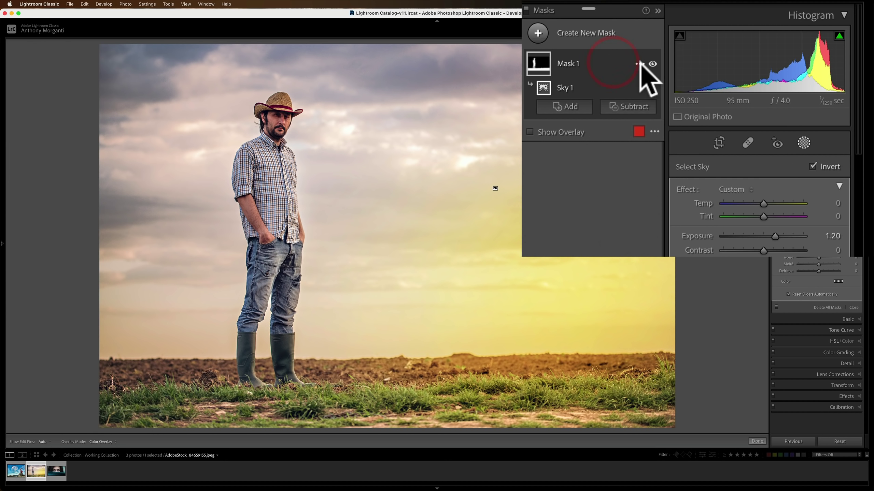
{"action": "left_click", "coordinate": [639, 64]}
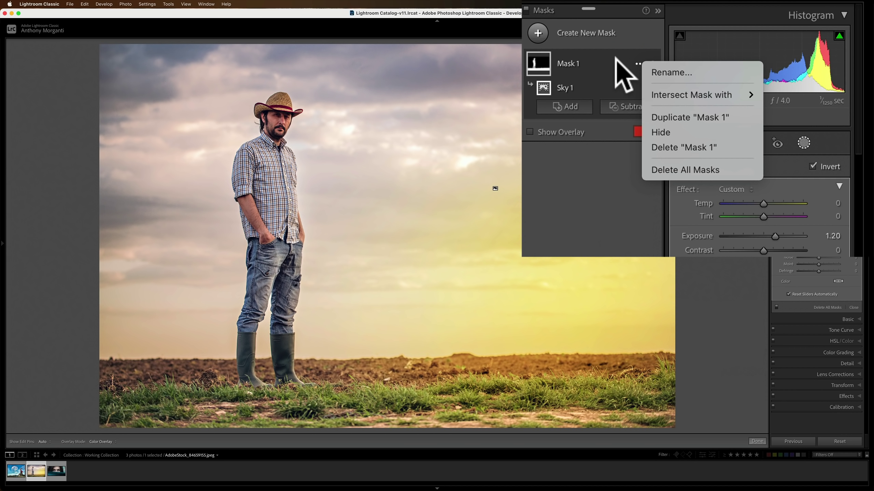
{"action": "left_click", "coordinate": [607, 69]}
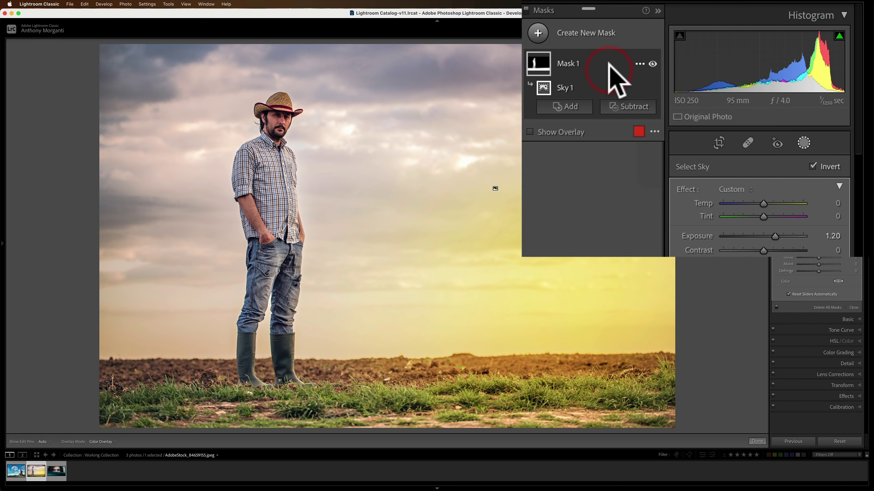
Step: Delete all masks from the photo and create a Select Subject mask of the man
{"action": "left_click", "coordinate": [829, 306]}
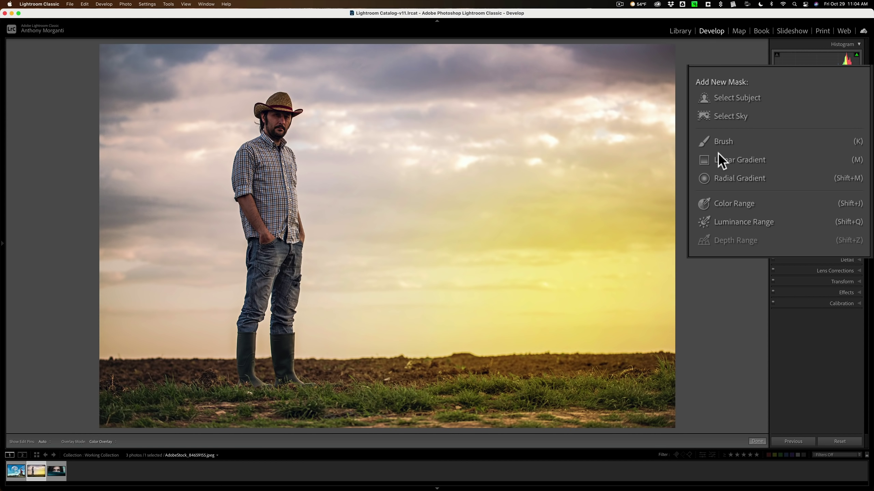
{"action": "left_click", "coordinate": [724, 98]}
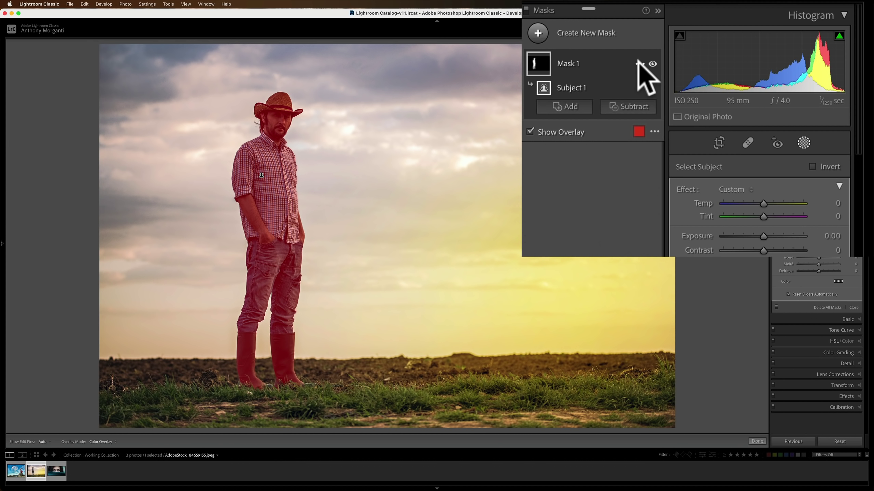
Step: Examine the Intersect Mask choices for the Subject 1 component and the options of Mask 1
{"action": "left_click", "coordinate": [635, 87]}
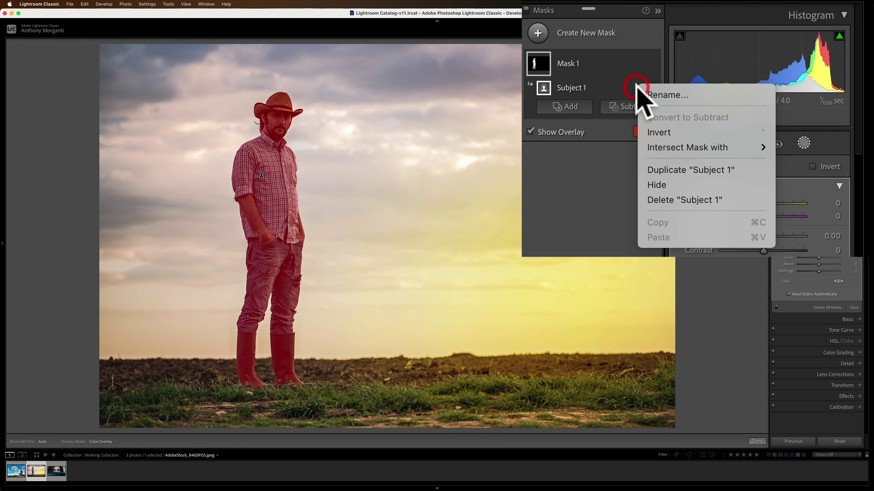
{"action": "mouse_move", "coordinate": [662, 150]}
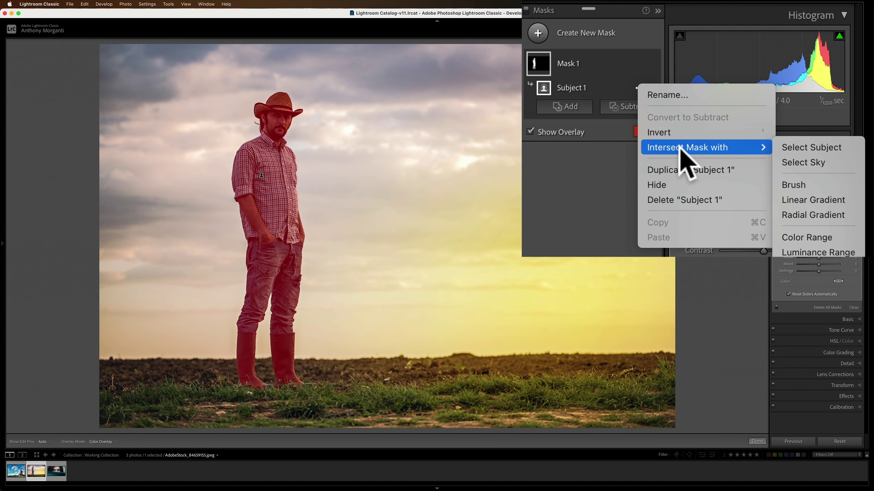
{"action": "left_click", "coordinate": [526, 176]}
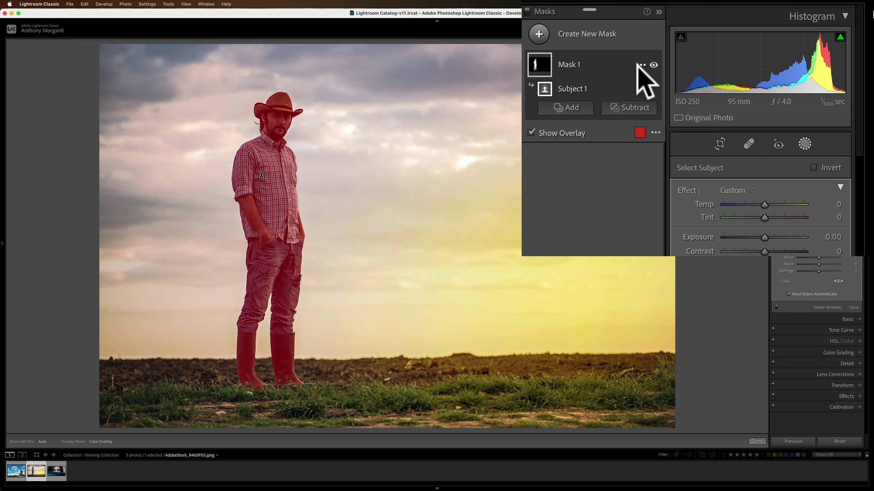
{"action": "left_click", "coordinate": [639, 64]}
{"action": "left_click", "coordinate": [619, 65]}
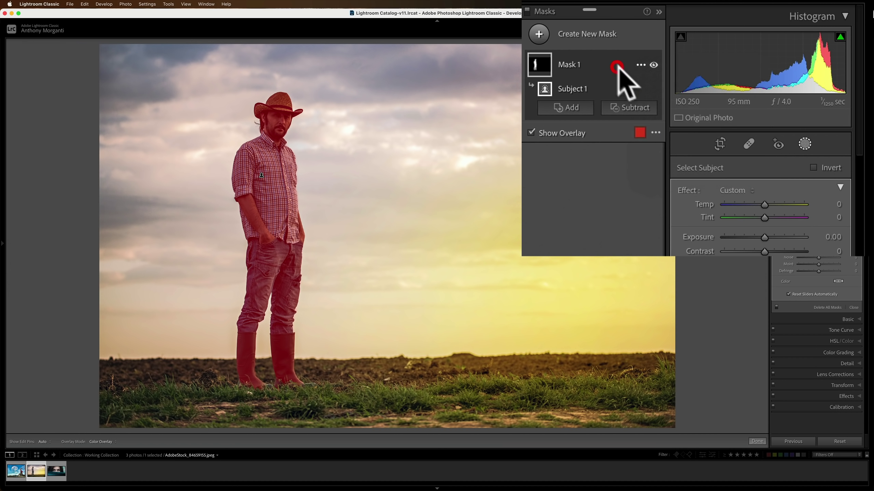
Step: Intersect the Subject 1 component with a narrow horizontal linear gradient placed at the boot tops so only the boots are masked
{"action": "left_click", "coordinate": [640, 88]}
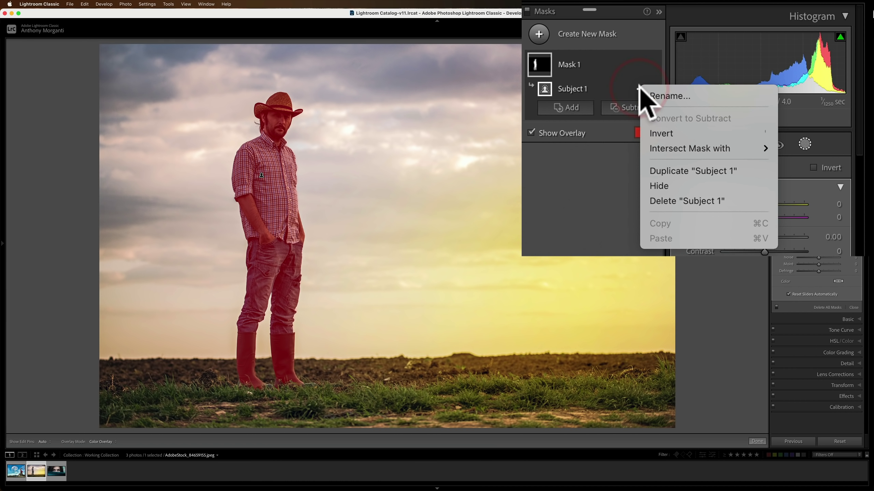
{"action": "mouse_move", "coordinate": [699, 149]}
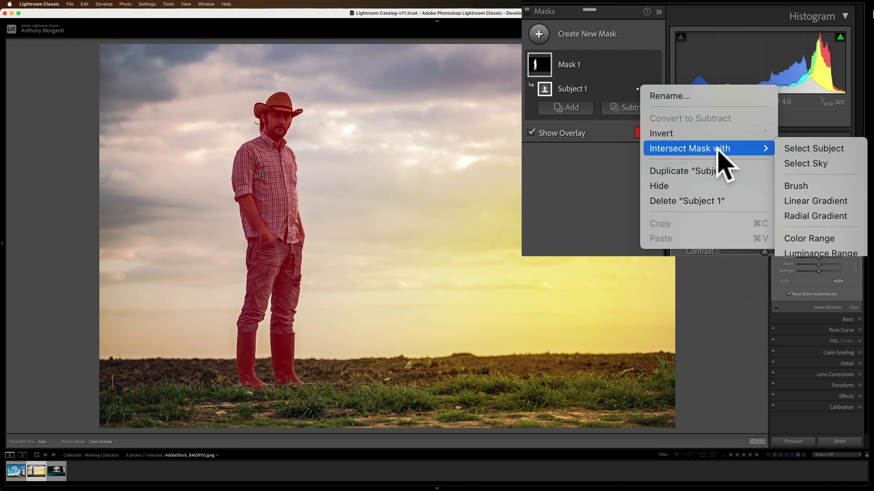
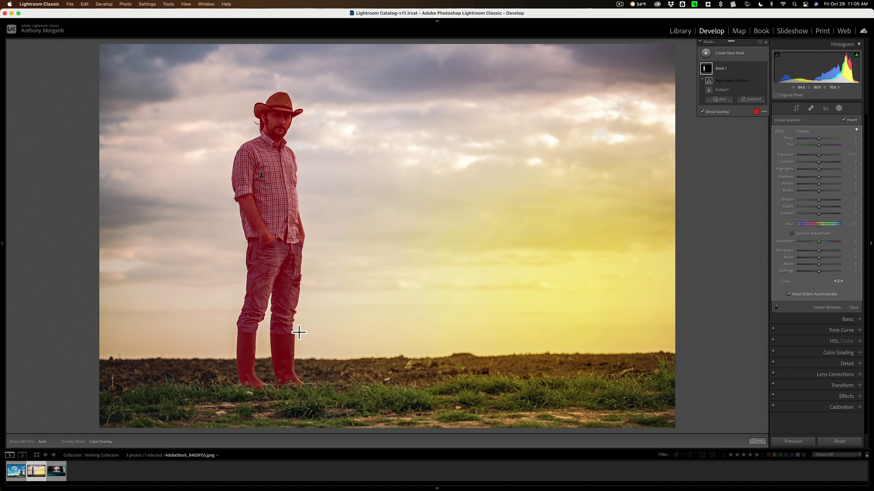
{"action": "left_click_drag", "start_coordinate": [299, 332], "coordinate": [300, 338]}
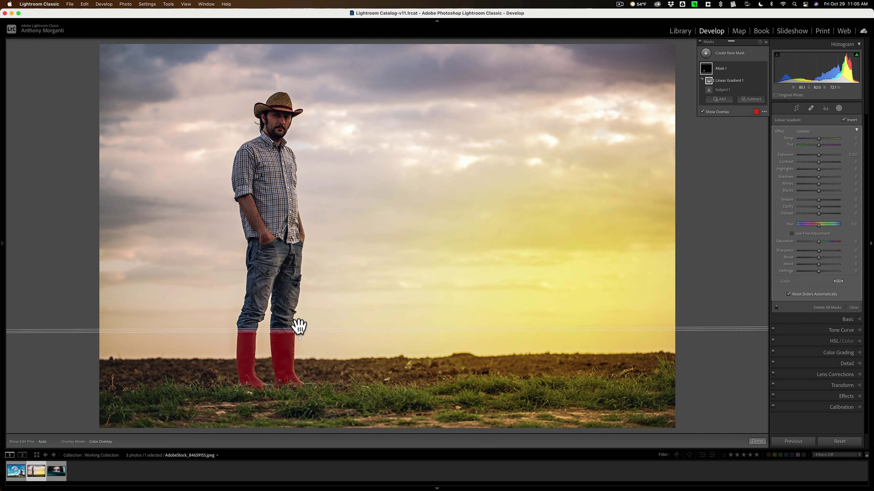
{"action": "left_click_drag", "start_coordinate": [299, 326], "coordinate": [301, 334]}
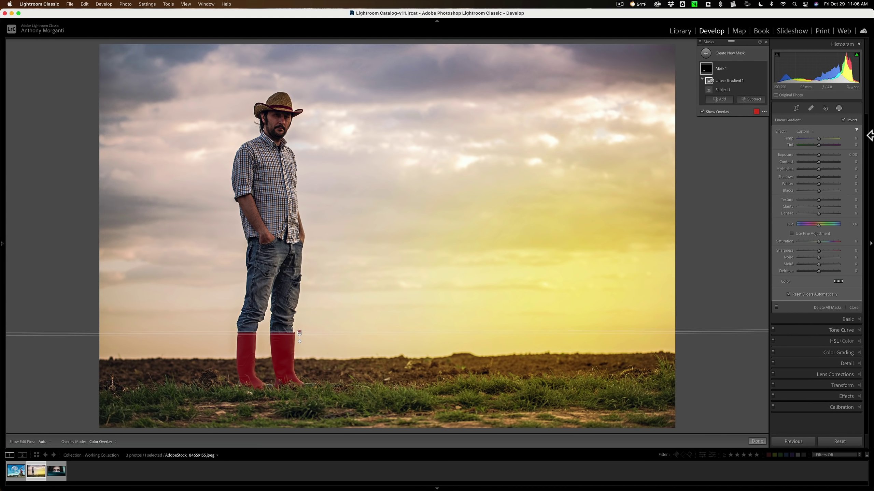
Step: Raise the boots mask's exposure to 1.00 with the overlay hidden
{"action": "mouse_move", "coordinate": [819, 152]}
{"action": "left_mouse_down"}
{"action": "mouse_move", "coordinate": [830, 154]}
{"action": "mouse_move", "coordinate": [802, 154]}
{"action": "mouse_move", "coordinate": [835, 153]}
{"action": "mouse_move", "coordinate": [823, 153]}
{"action": "left_mouse_up"}
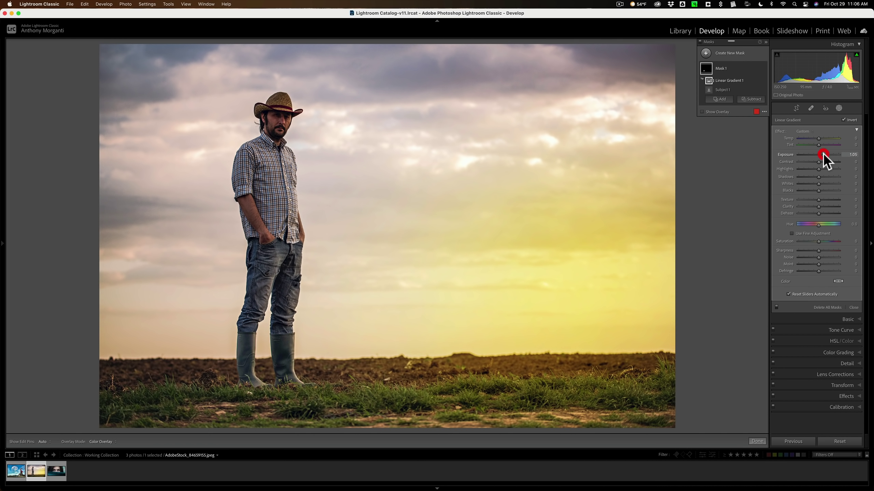
Step: Reset the boots mask's exposure to 0 and show the mask overlay again
{"action": "double_click", "coordinate": [823, 153]}
{"action": "key", "text": "o"}
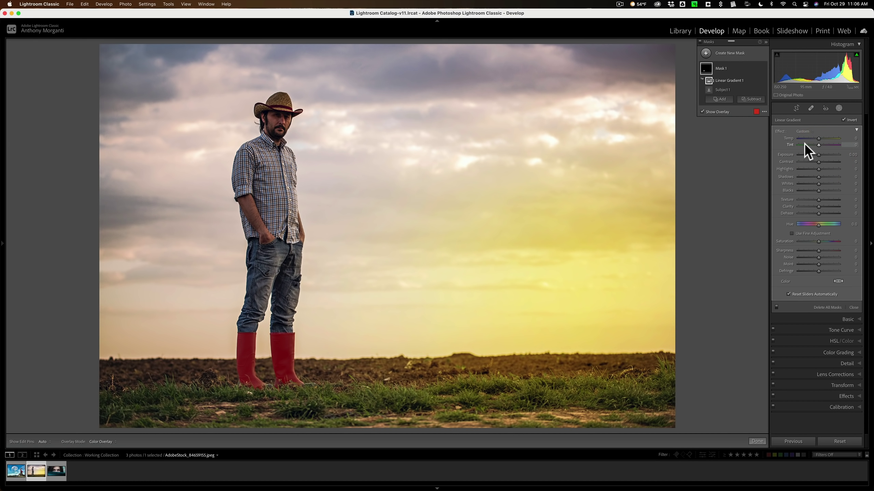
{"action": "mouse_move", "coordinate": [749, 135]}
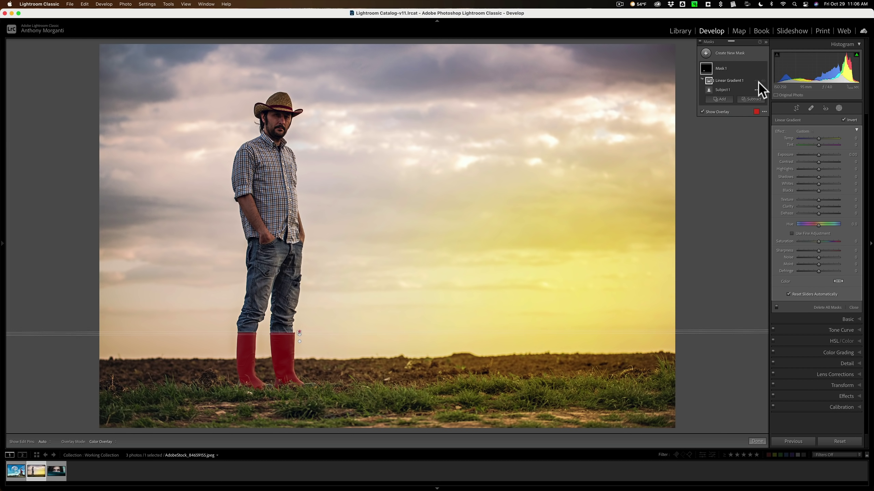
{"action": "mouse_move", "coordinate": [752, 90]}
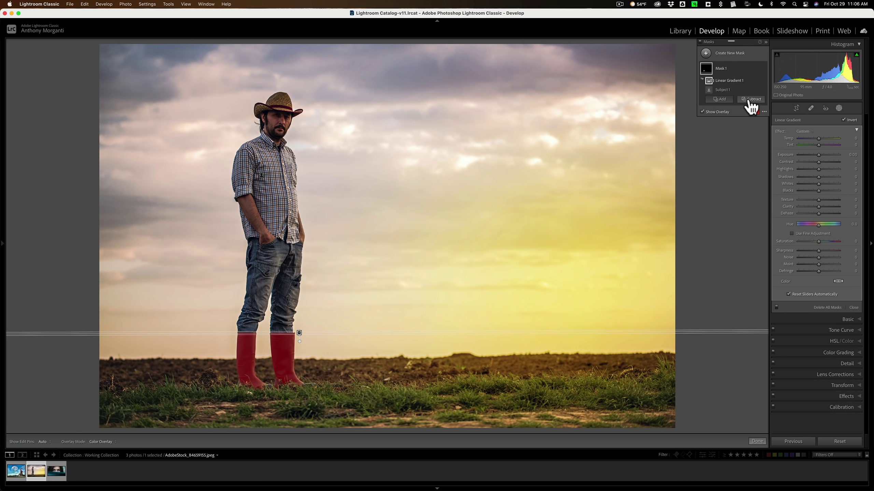
Step: Add a brush component to Mask 1, painting over both legs of the jeans, and raise the mask's exposure slightly with the overlay hidden
{"action": "left_click", "coordinate": [720, 99]}
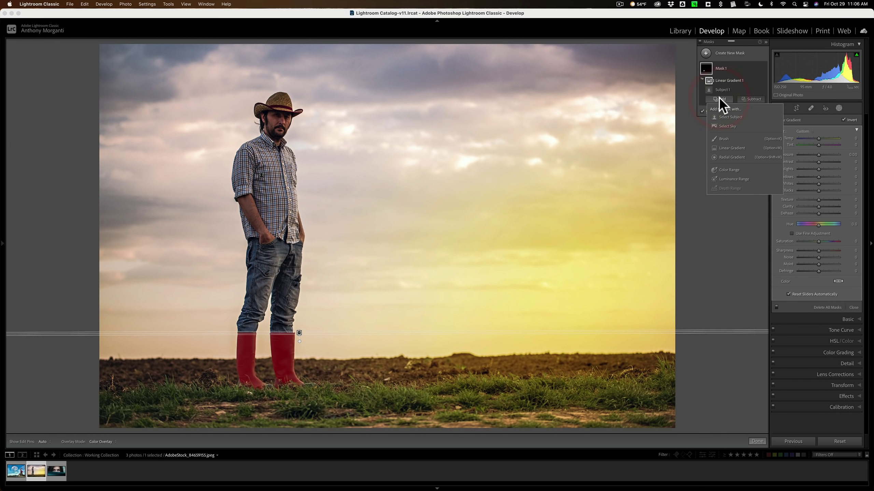
{"action": "left_click", "coordinate": [726, 139]}
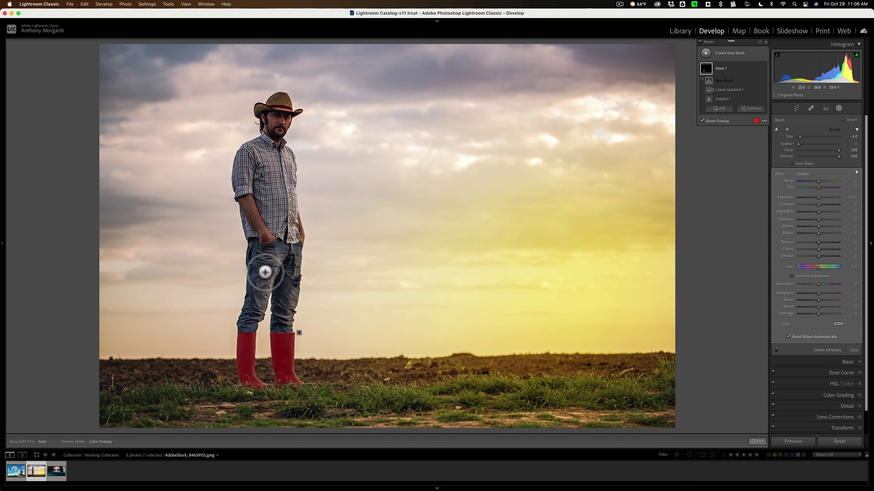
{"action": "key", "text": "h"}
{"action": "mouse_move", "coordinate": [261, 268]}
{"action": "left_mouse_down"}
{"action": "mouse_move", "coordinate": [249, 327]}
{"action": "mouse_move", "coordinate": [265, 270]}
{"action": "mouse_move", "coordinate": [256, 258]}
{"action": "mouse_move", "coordinate": [296, 246]}
{"action": "mouse_move", "coordinate": [283, 302]}
{"action": "left_mouse_up"}
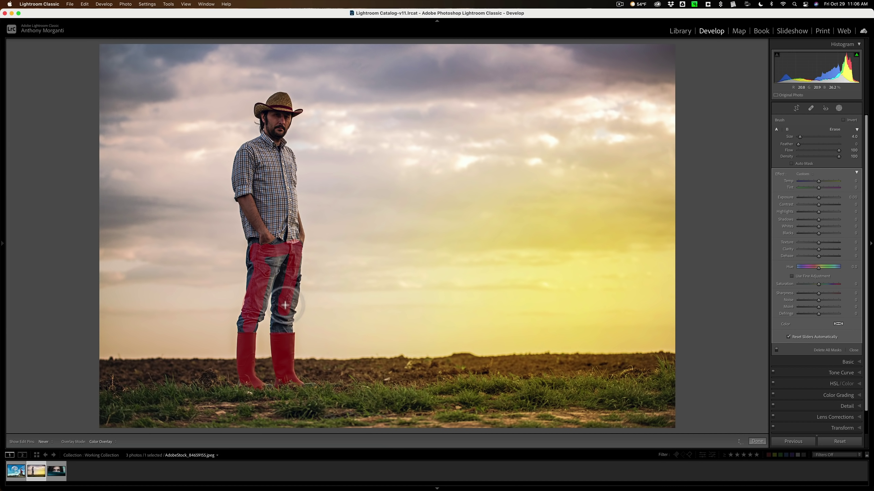
{"action": "key", "text": "h"}
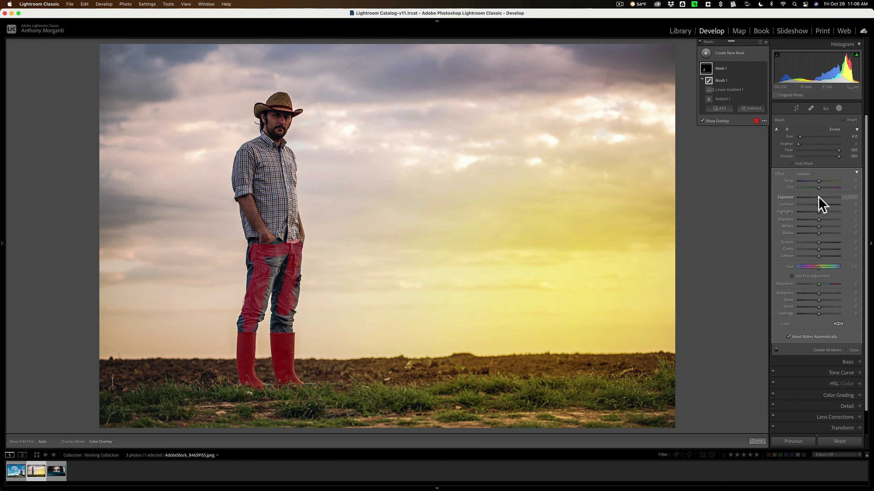
{"action": "key", "text": "o"}
{"action": "left_click_drag", "start_coordinate": [818, 197], "coordinate": [820, 197]}
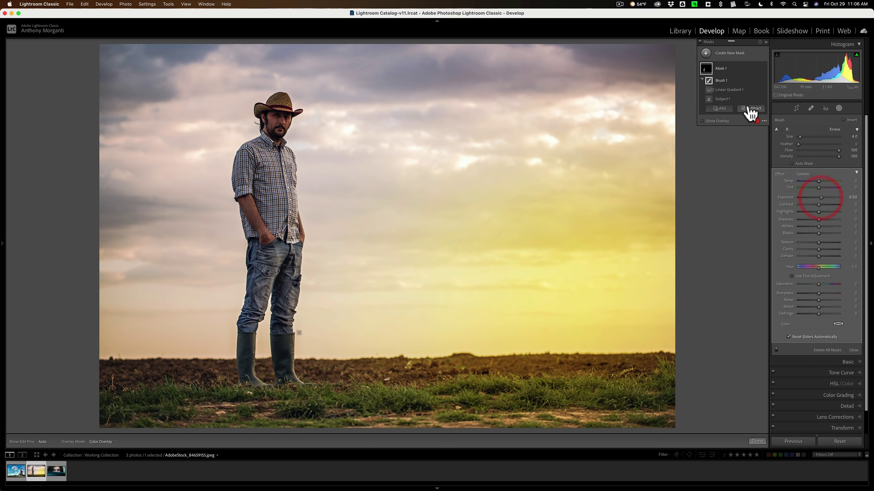
Step: Examine the Intersect Mask choices for the Brush 1 component
{"action": "left_click", "coordinate": [756, 80]}
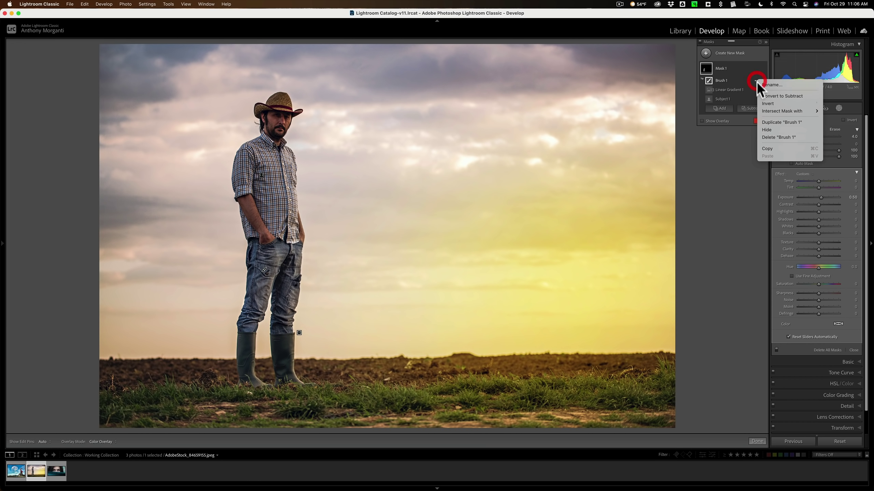
{"action": "mouse_move", "coordinate": [764, 113]}
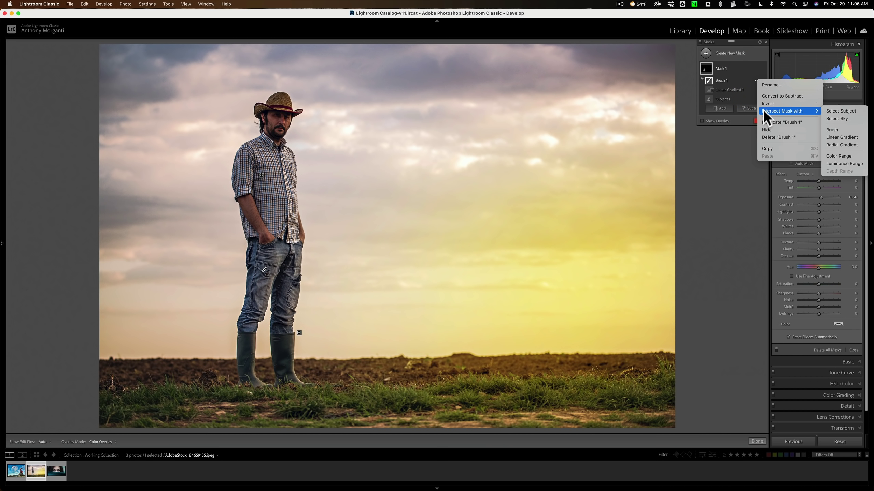
{"action": "left_click", "coordinate": [742, 80]}
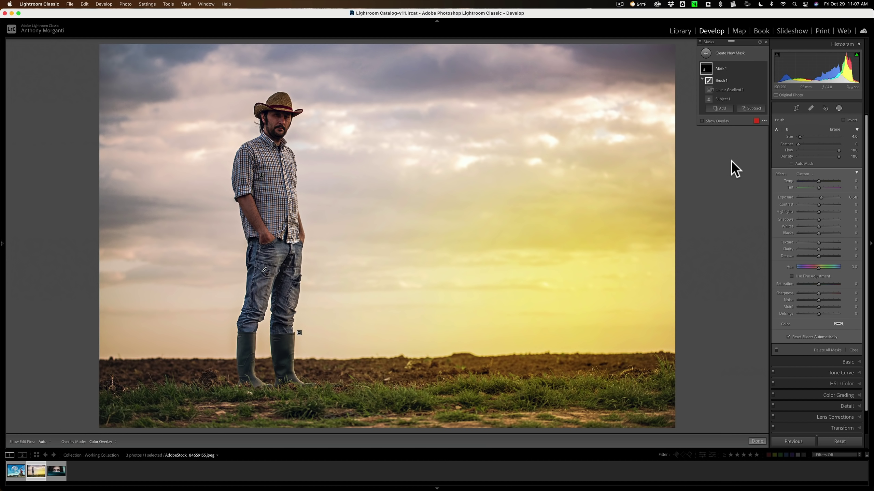
Step: Switch to the portrait of the woman behind the teal cloth and create a Color Range mask sampled from her forehead skin
{"action": "left_click", "coordinate": [51, 470]}
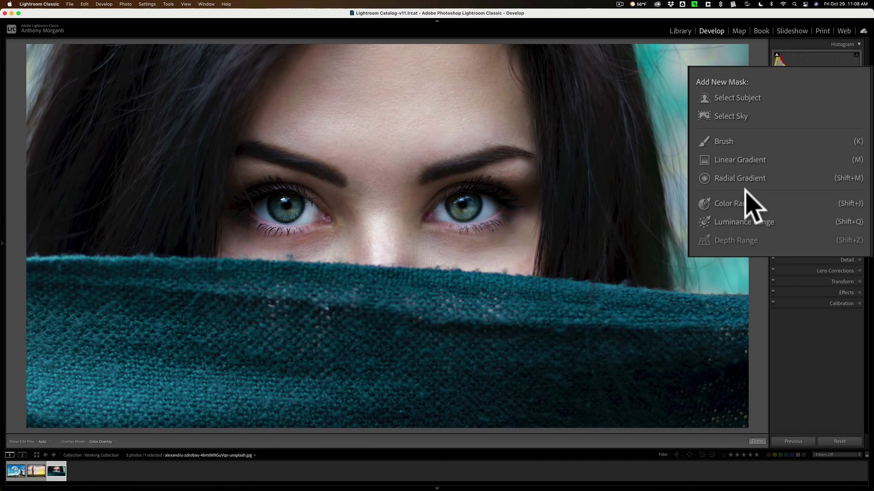
{"action": "left_click", "coordinate": [725, 201]}
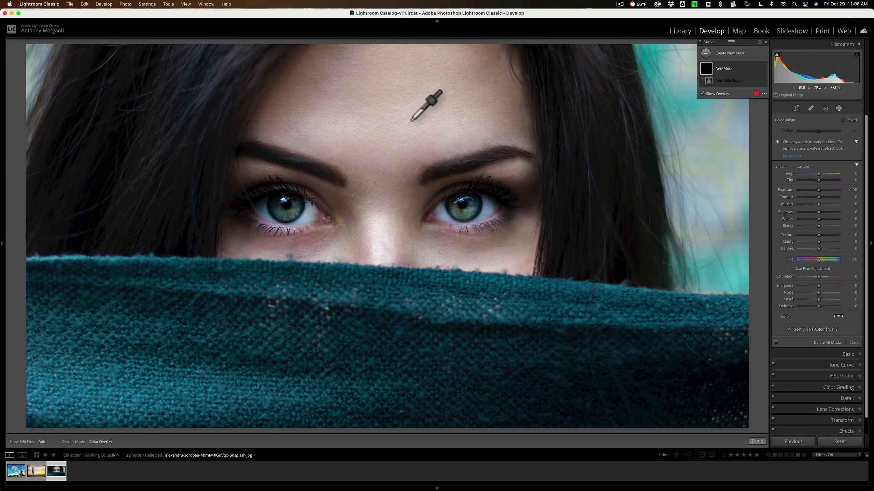
{"action": "left_click", "coordinate": [393, 132]}
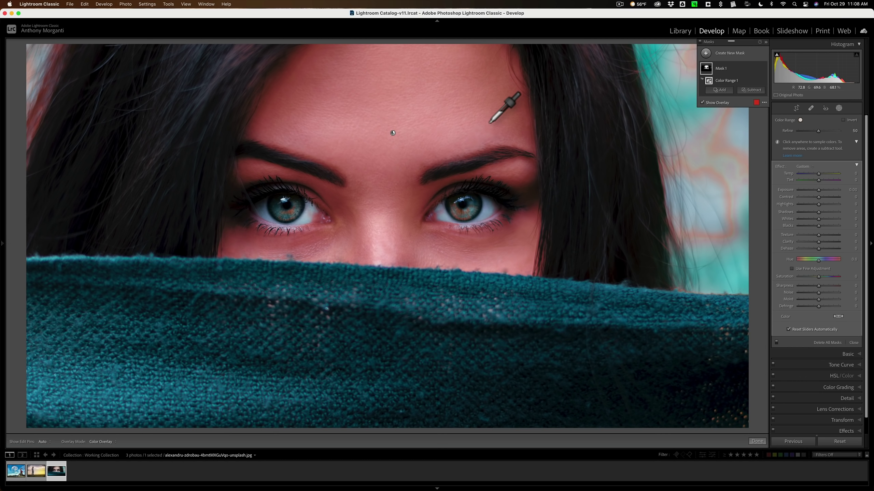
Step: Raise the red mask overlay's opacity to its maximum
{"action": "left_click", "coordinate": [756, 104]}
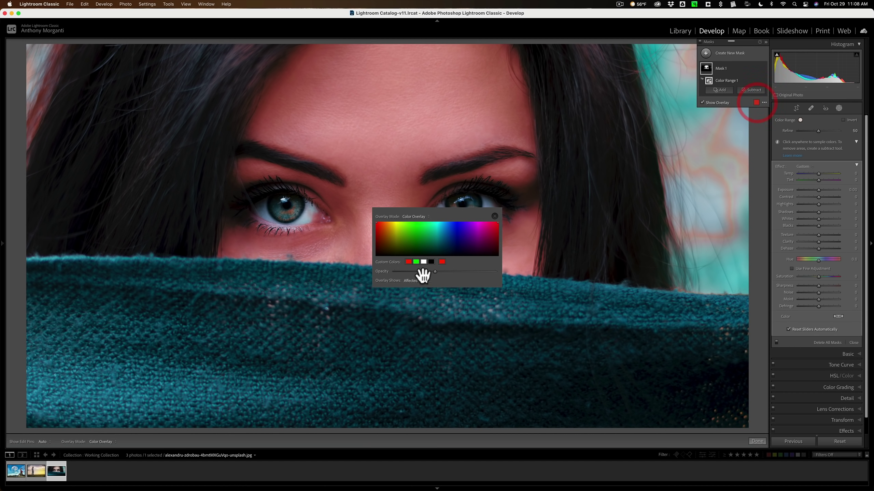
{"action": "left_click_drag", "start_coordinate": [436, 271], "coordinate": [496, 272]}
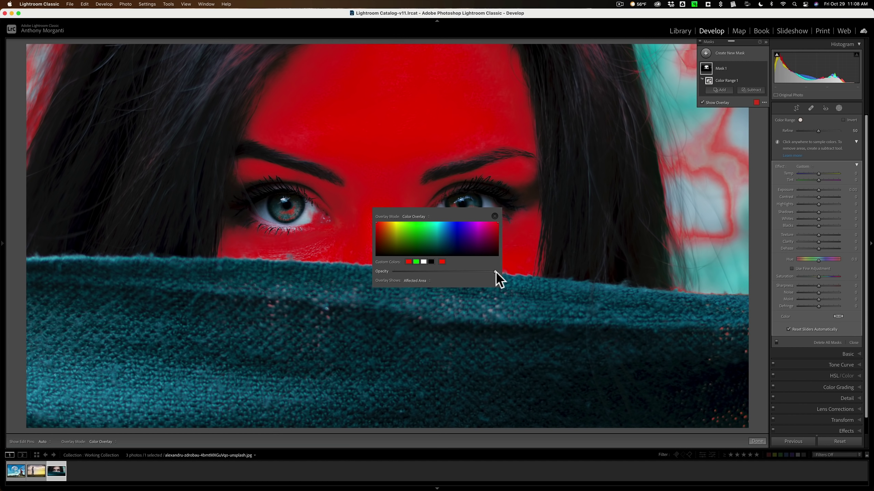
{"action": "left_click", "coordinate": [494, 217]}
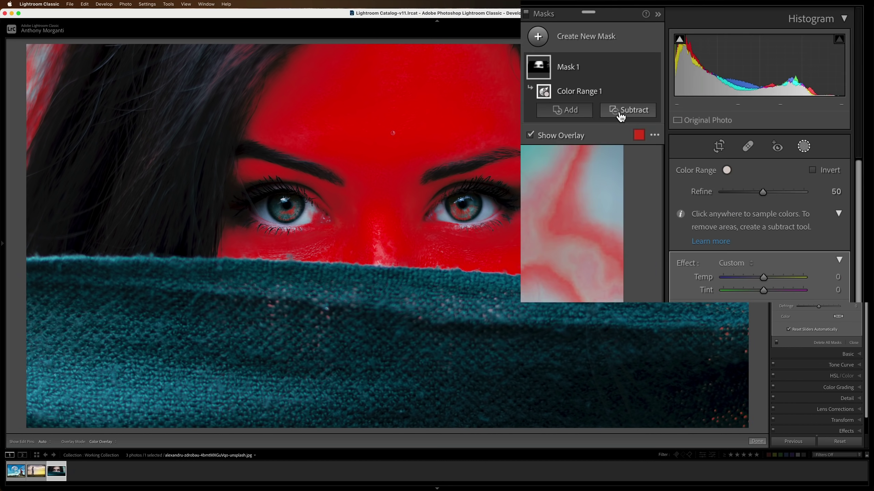
Step: Subtract both irises from the skin mask with a brush, using size 4.0 for the final strokes
{"action": "left_click", "coordinate": [624, 111]}
{"action": "left_click", "coordinate": [629, 190]}
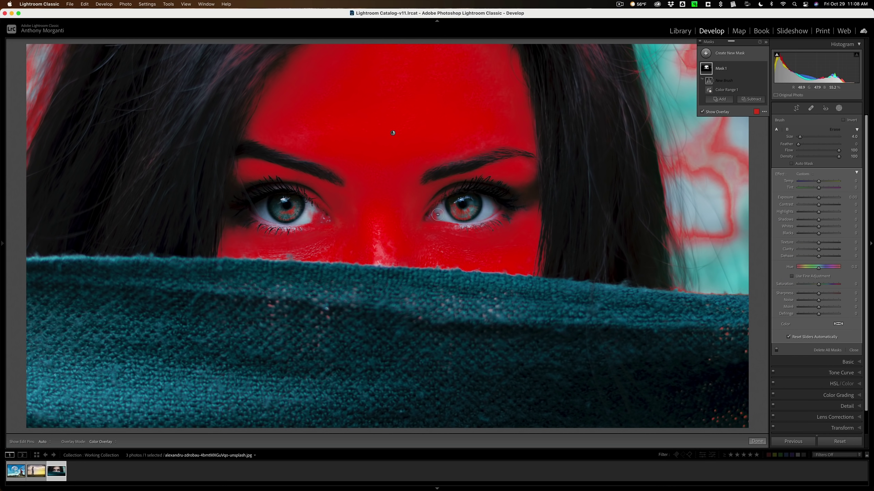
{"action": "key", "text": "bracketleft"}
{"action": "key", "text": "h"}
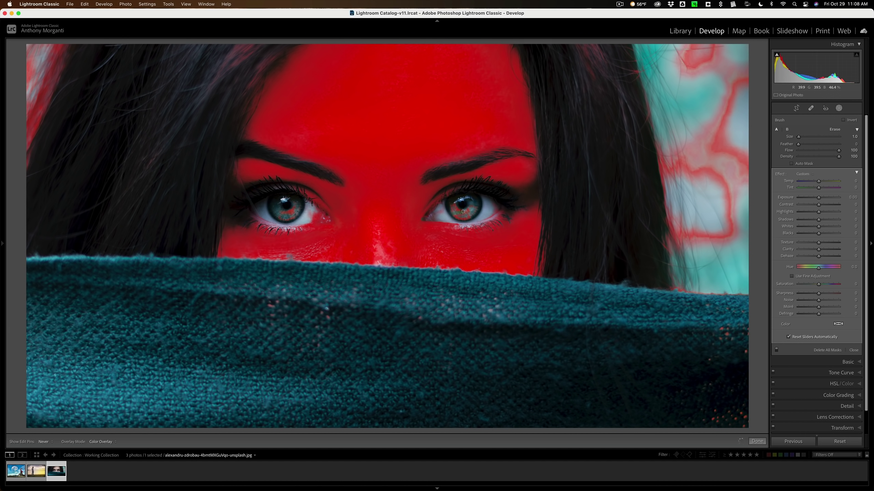
{"action": "key", "text": "h"}
{"action": "key", "text": "bracketright"}
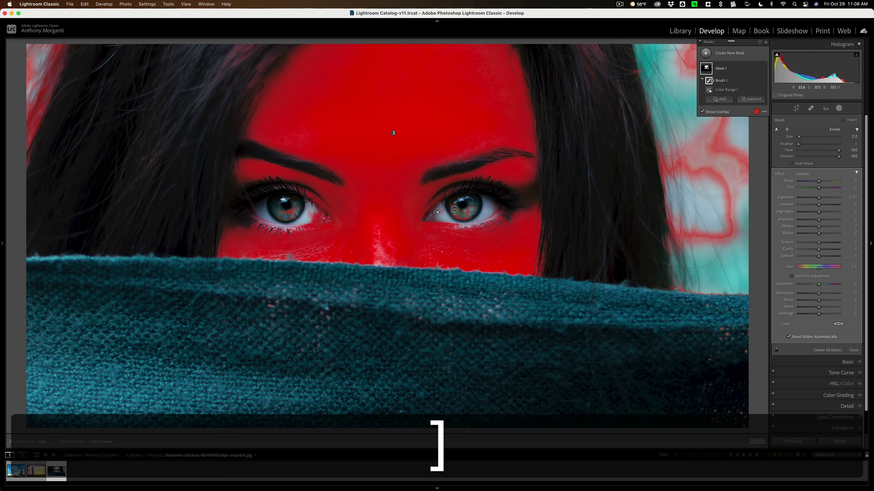
{"action": "key", "text": "h"}
{"action": "left_click_drag", "start_coordinate": [454, 209], "coordinate": [482, 209]}
{"action": "key", "text": "h"}
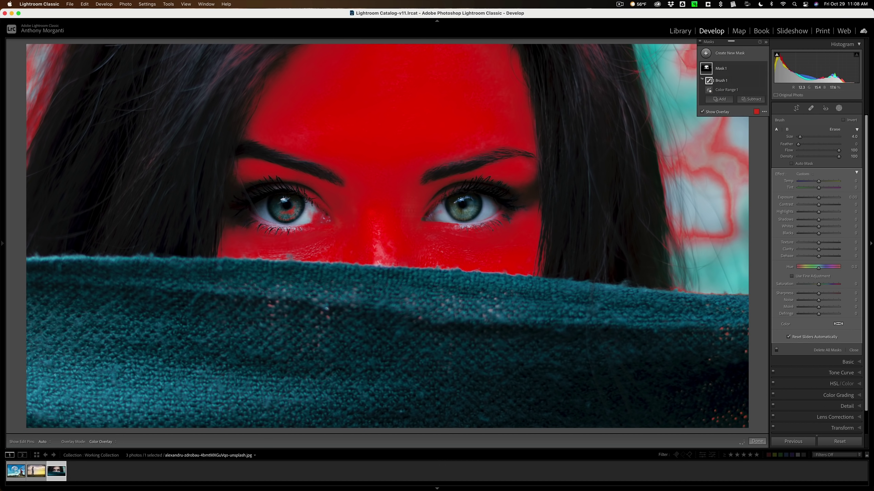
{"action": "key", "text": "h"}
{"action": "mouse_move", "coordinate": [308, 214]}
{"action": "left_mouse_down"}
{"action": "mouse_move", "coordinate": [292, 206]}
{"action": "mouse_move", "coordinate": [281, 213]}
{"action": "left_mouse_up"}
{"action": "key", "text": "h"}
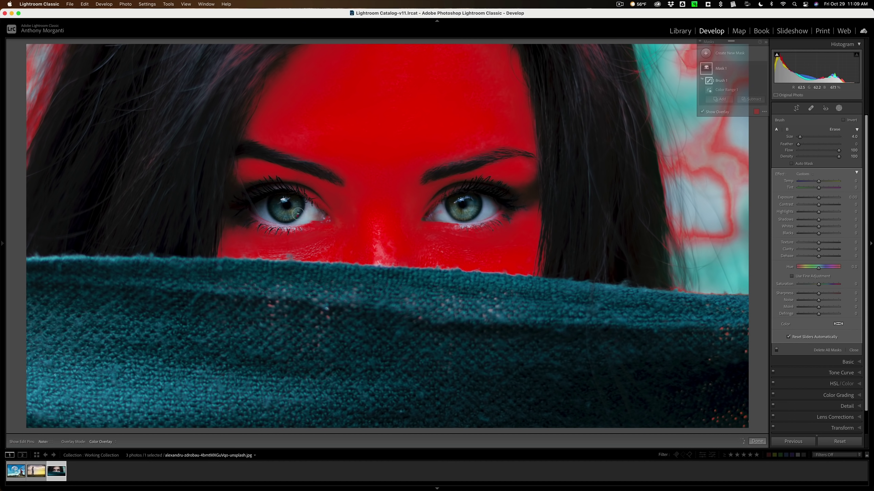
Step: Hide the mask overlay and set the skin mask's clarity to 100
{"action": "left_click", "coordinate": [702, 112]}
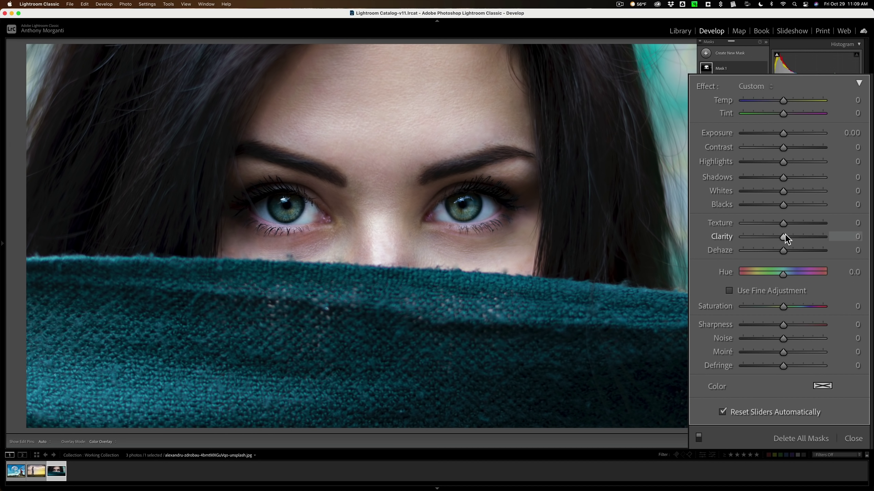
{"action": "left_click_drag", "start_coordinate": [784, 237], "coordinate": [858, 244]}
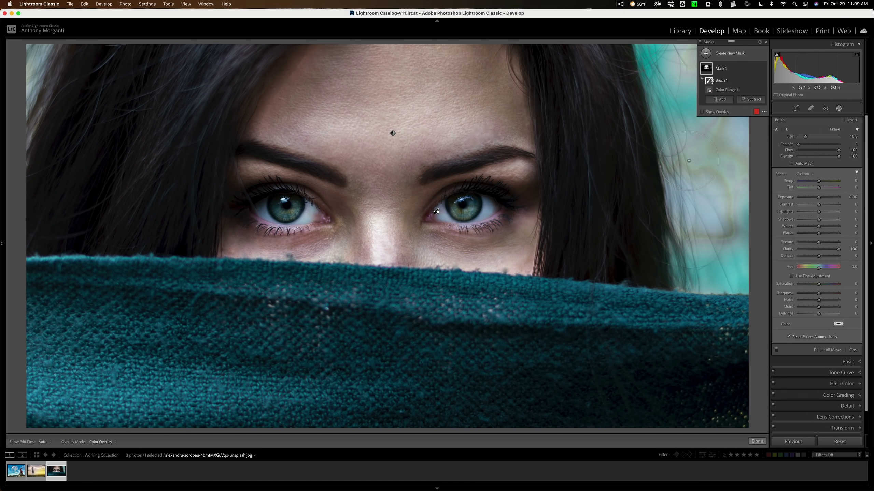
{"action": "key", "text": "h"}
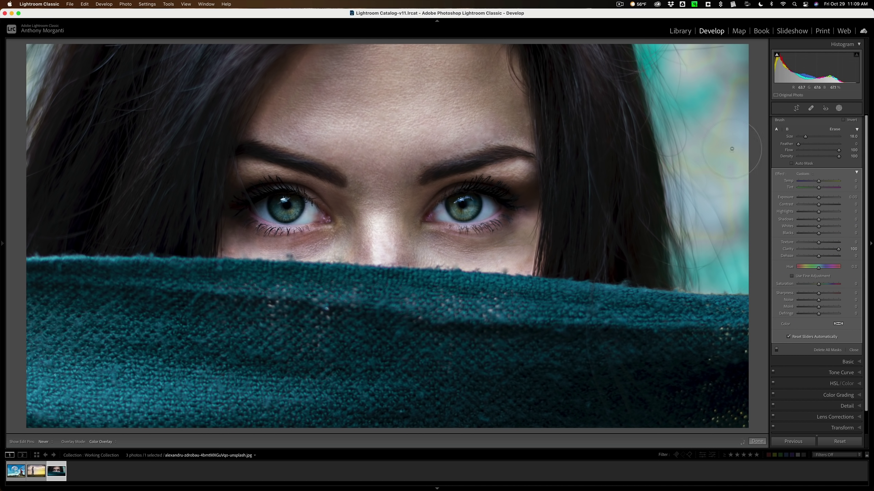
{"action": "key", "text": "h"}
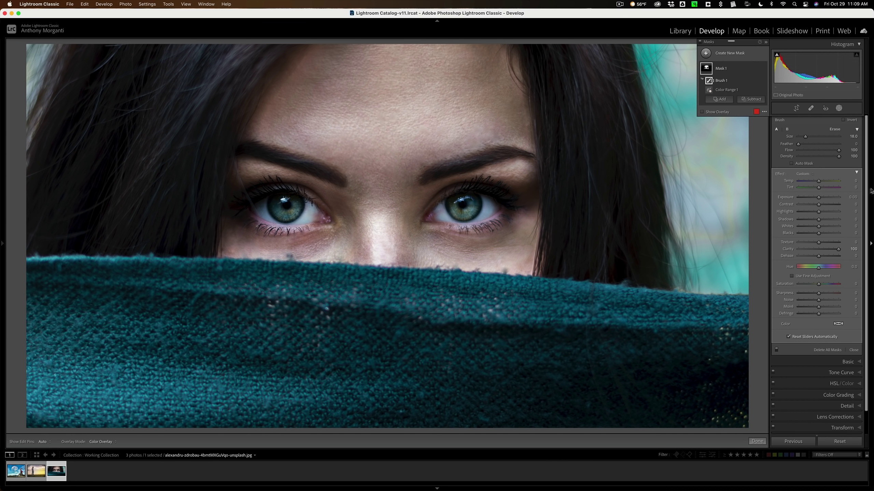
Step: Lower the skin mask's clarity to about -98
{"action": "left_click_drag", "start_coordinate": [839, 248], "coordinate": [799, 250]}
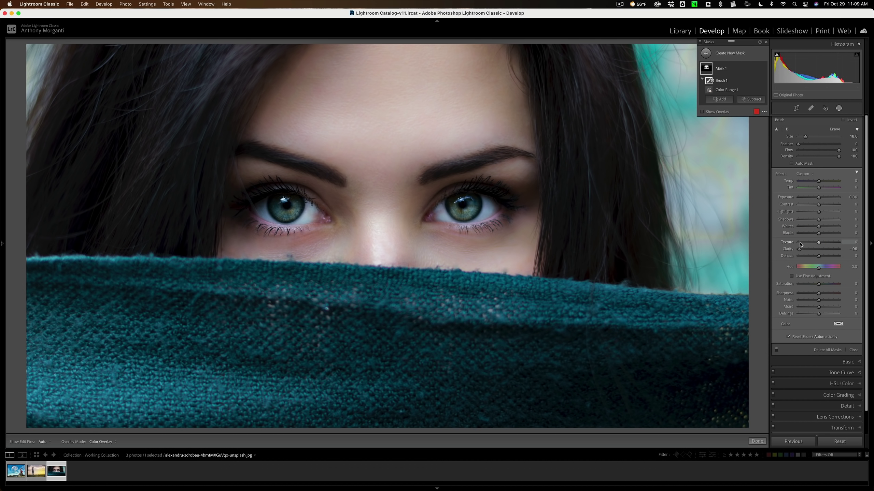
{"action": "left_click", "coordinate": [717, 53]}
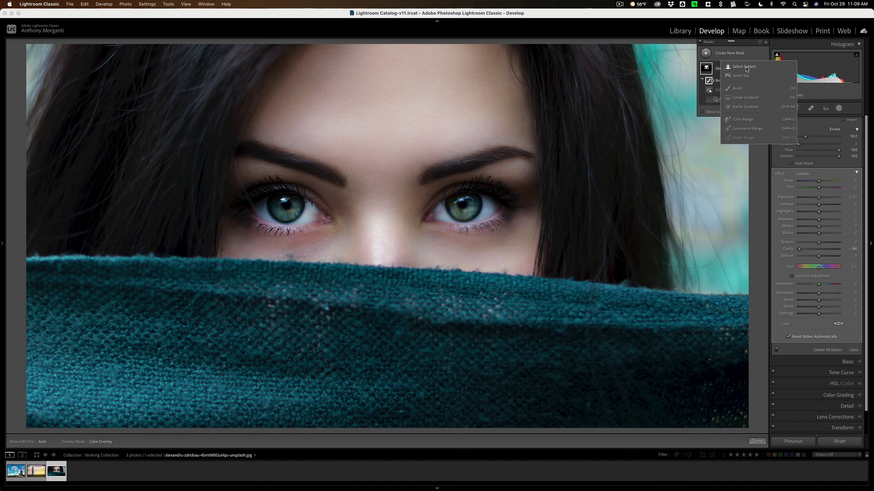
{"action": "left_click", "coordinate": [756, 53]}
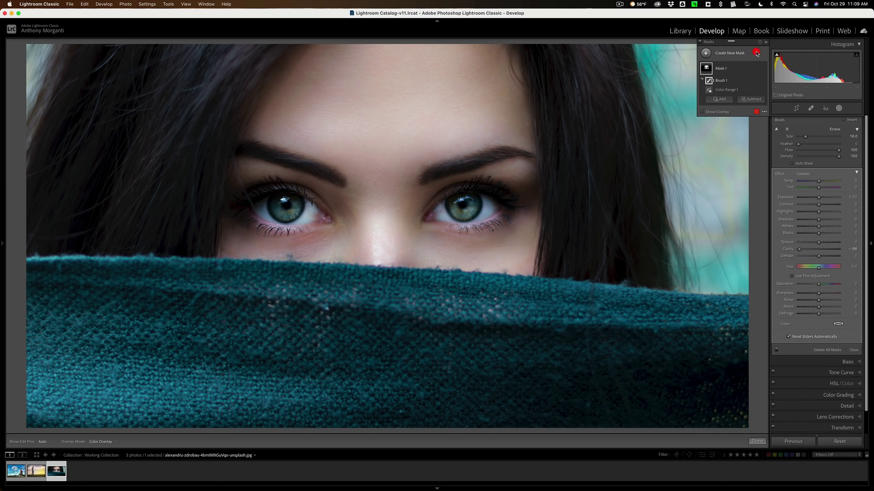
Step: Delete all masks from the portrait and create a Select Subject mask of the woman
{"action": "left_click", "coordinate": [826, 350]}
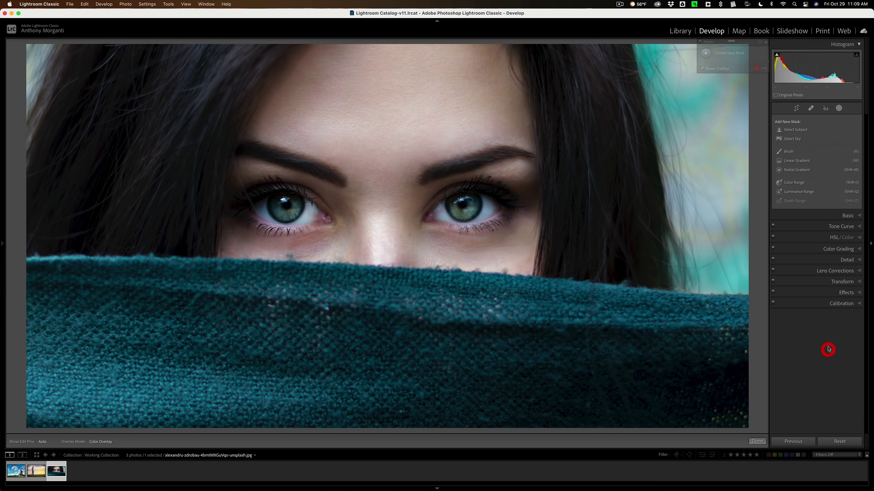
{"action": "left_click", "coordinate": [795, 130]}
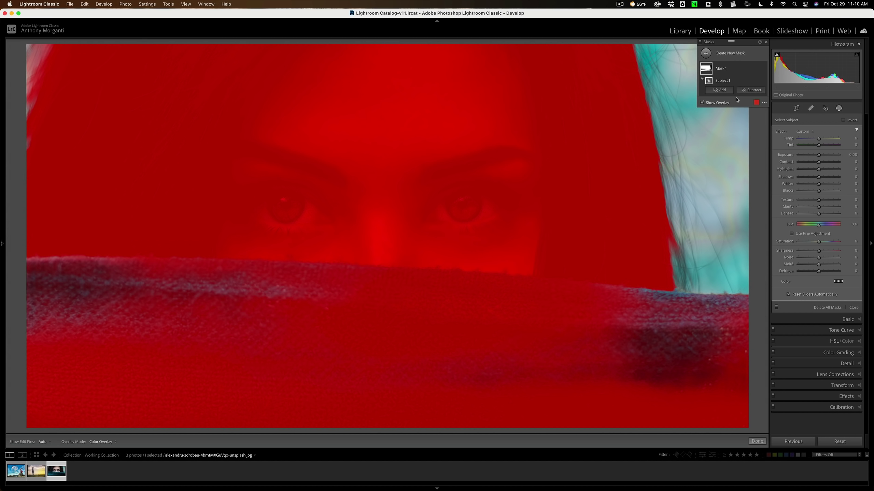
Step: Intersect Mask 1 with a Color Range sampled from the forehead skin and hide the overlay
{"action": "left_click", "coordinate": [755, 68]}
{"action": "mouse_move", "coordinate": [777, 83]}
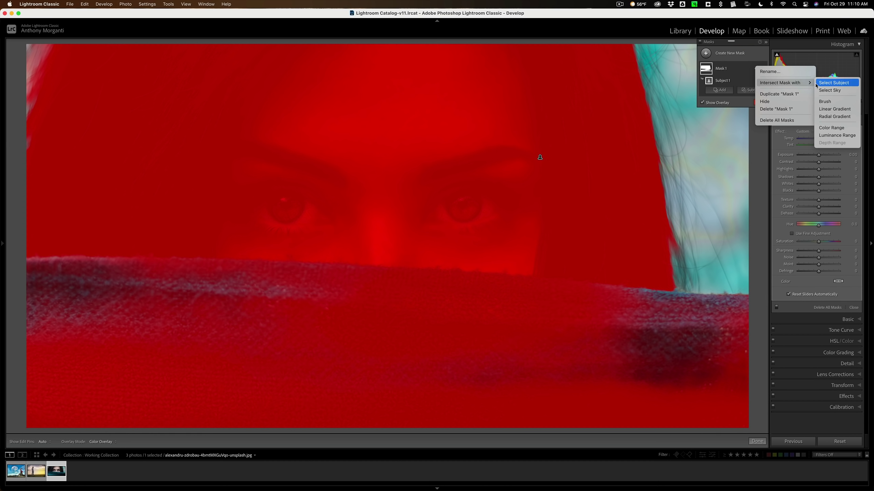
{"action": "left_click", "coordinate": [829, 128]}
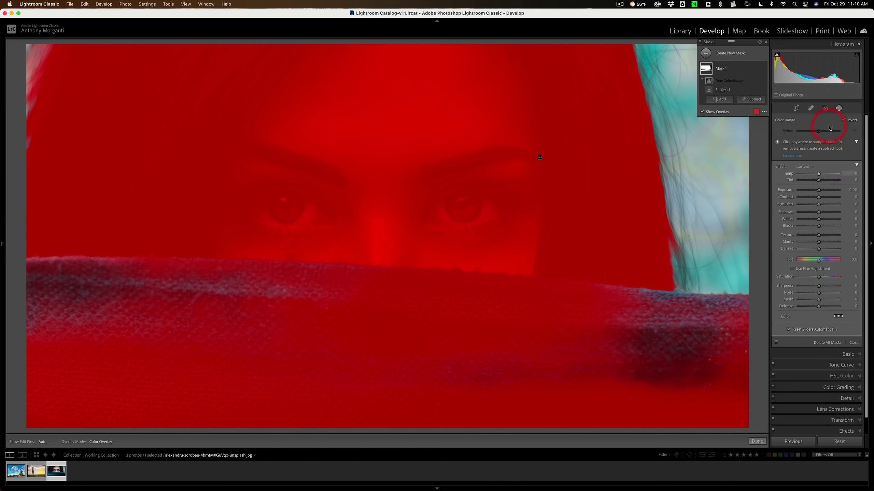
{"action": "left_click", "coordinate": [412, 111]}
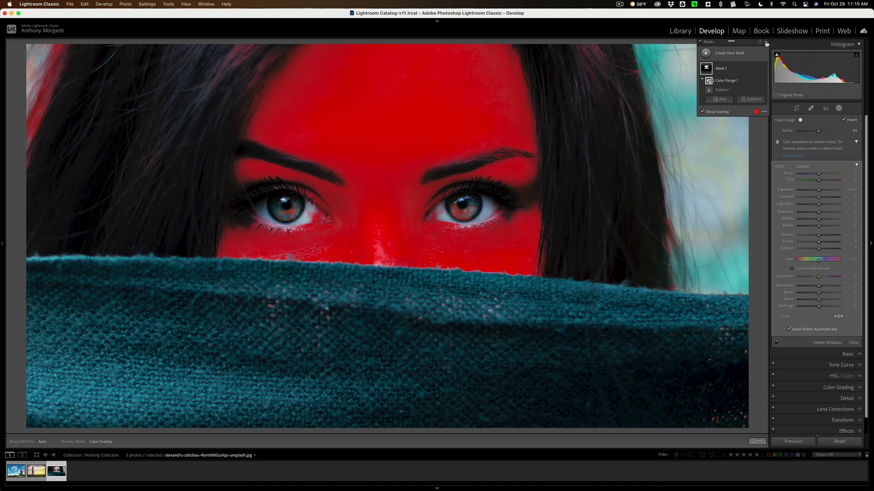
{"action": "left_click", "coordinate": [702, 112]}
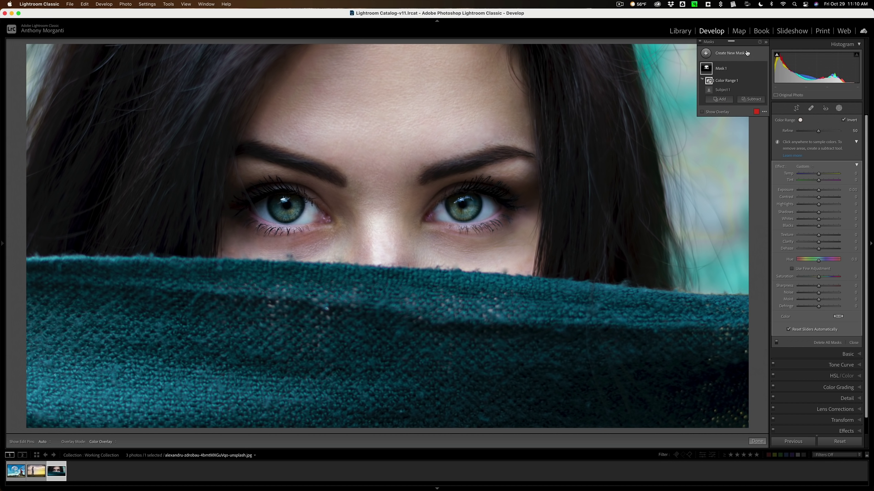